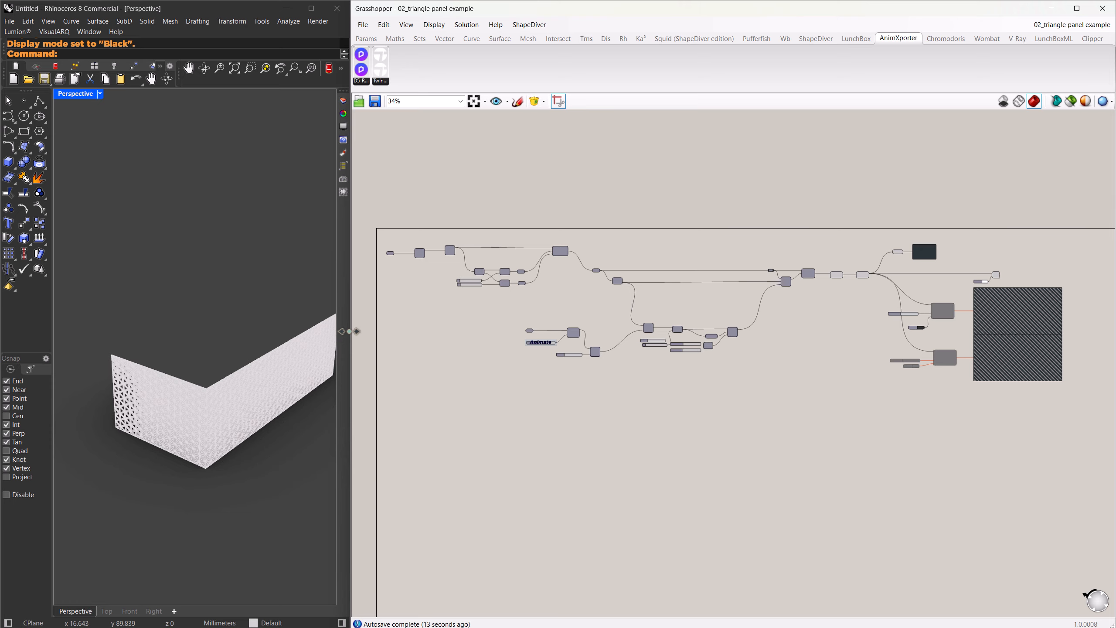
Widen the Rhino viewport and vary the Parameter slider labelled Animate to move the opening pattern along the triangle-panel wall.
left_click_drag(349, 331, 492, 333)
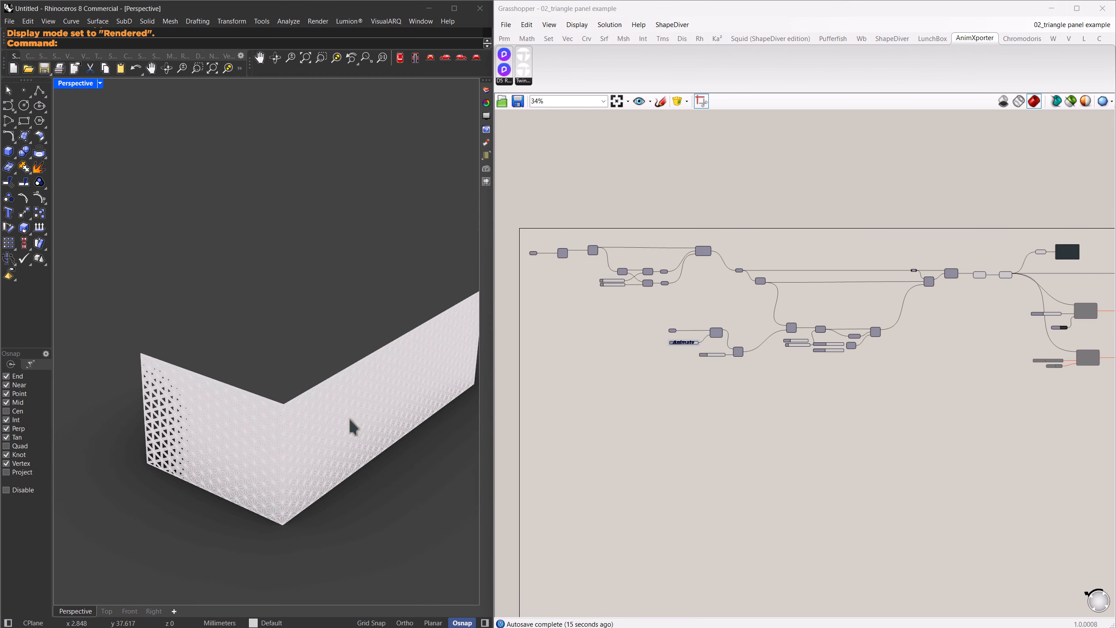
right_click_drag(353, 426, 308, 388)
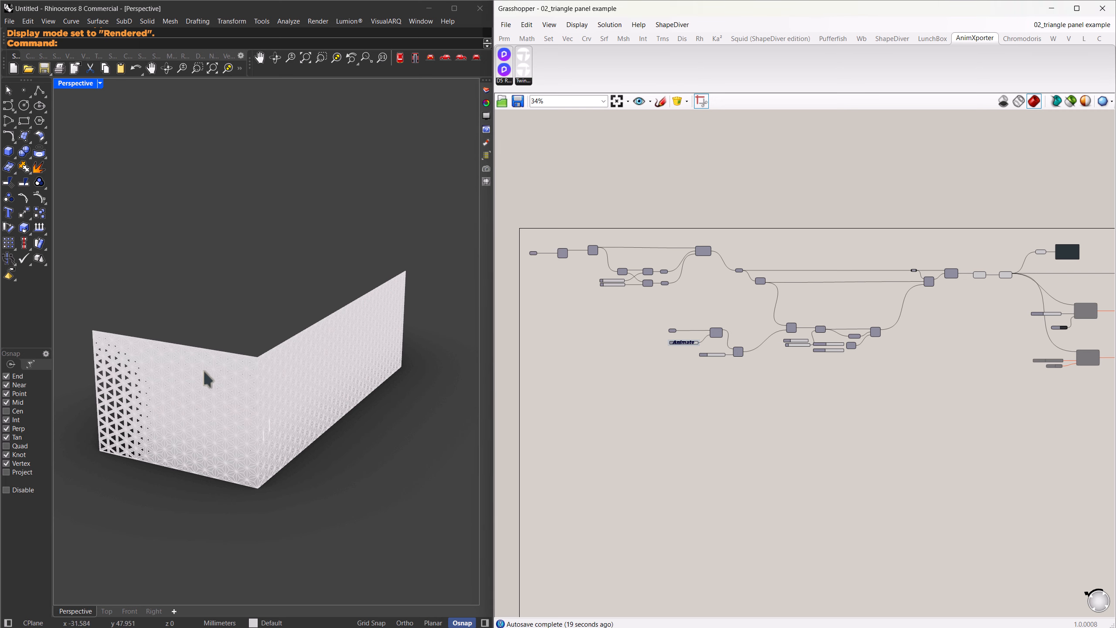
scroll(677, 345, "up", 6)
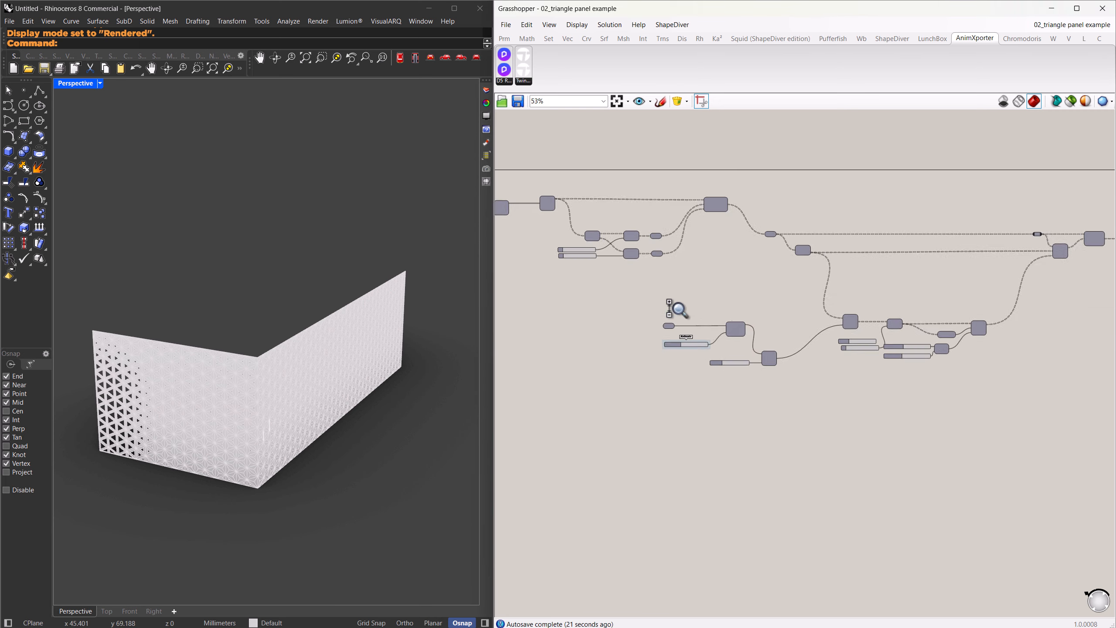
middle_click(998, 370)
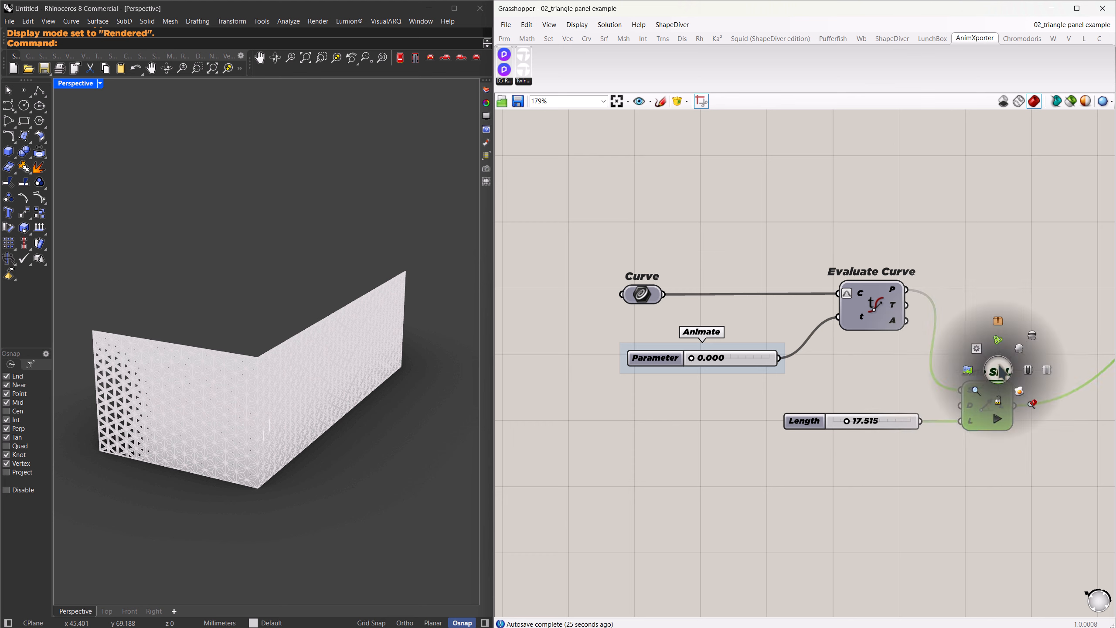
mouse_move(691, 357)
left_mouse_down()
mouse_move(767, 357)
mouse_move(690, 357)
mouse_move(758, 357)
mouse_move(702, 360)
left_mouse_up()
Enable the D5_Exporter component with its output panel, and set its Boolean Toggle to True to export the animation.
scroll(615, 412, "down", 3)
scroll(616, 411, "down", 5)
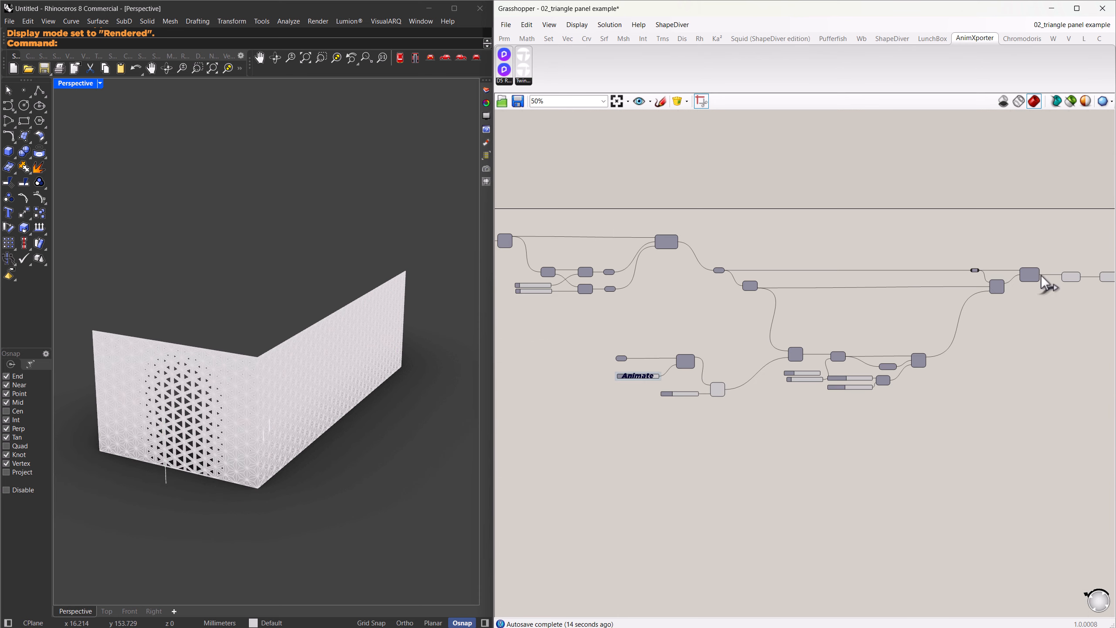
right_click_drag(1033, 272, 743, 302)
scroll(742, 302, "up", 4)
right_click_drag(977, 336, 755, 287)
right_click_drag(921, 349, 806, 320)
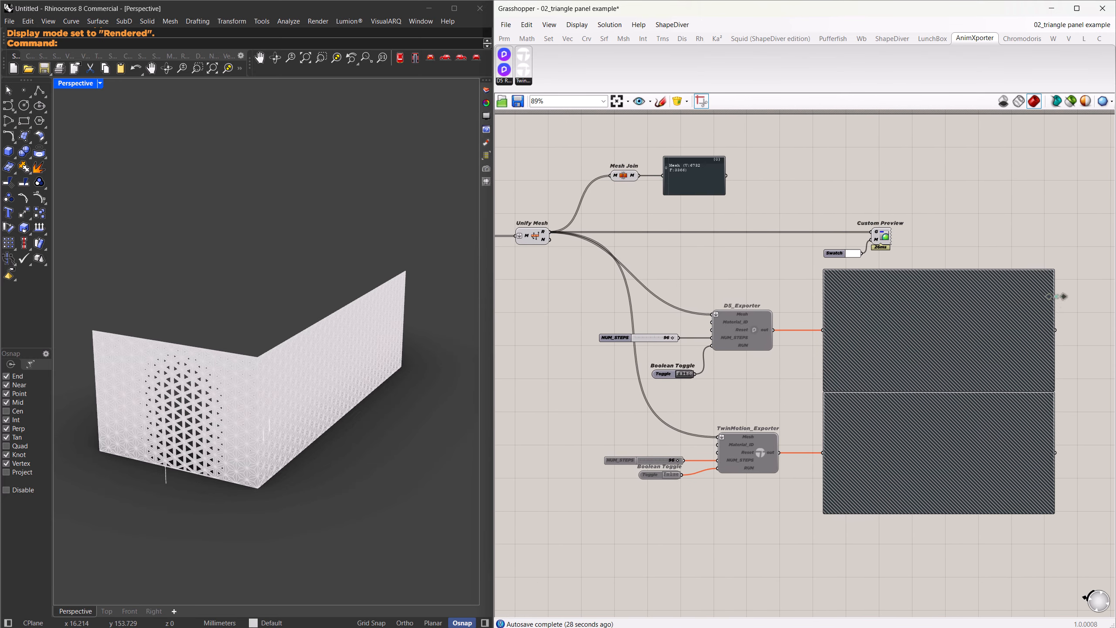
left_click_drag(1087, 361, 709, 291)
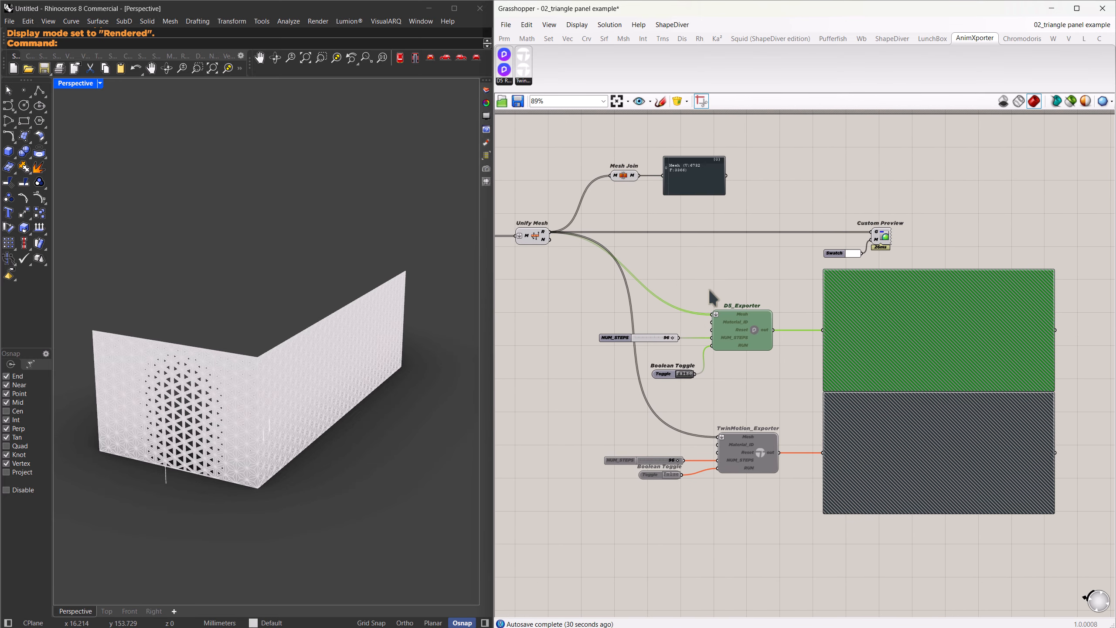
middle_click(746, 279)
left_click(776, 278)
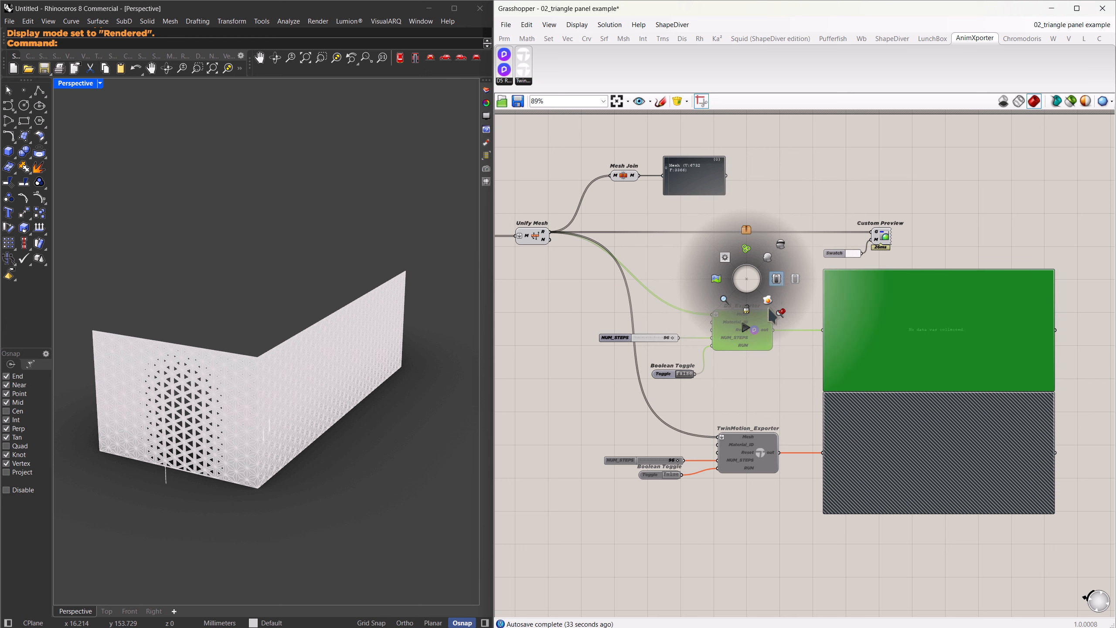
left_click(771, 389)
double_click(684, 374)
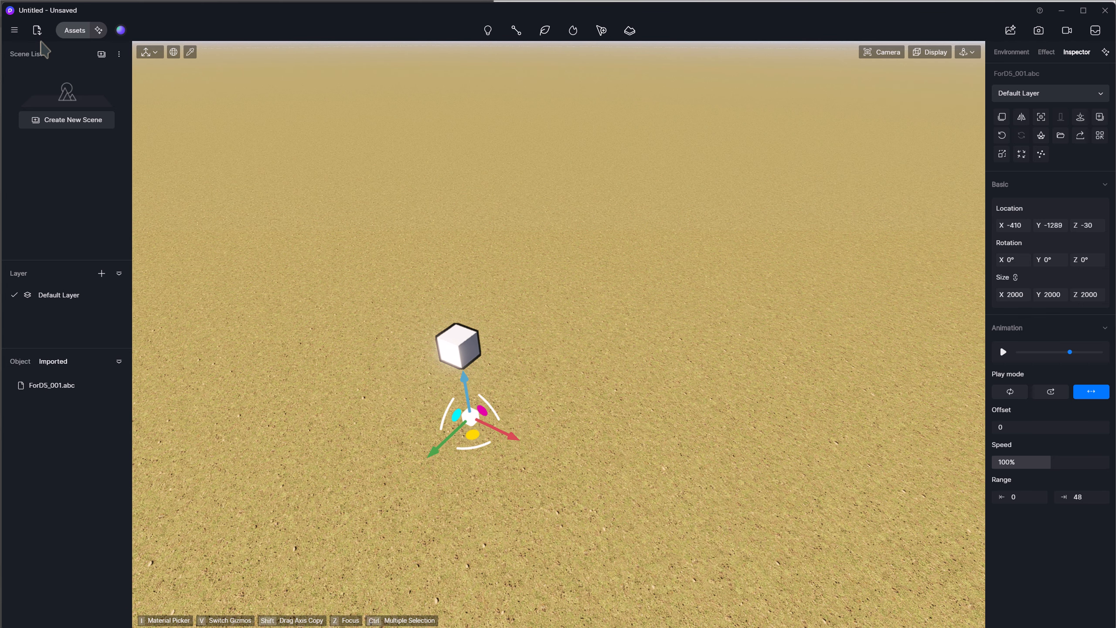
Switch to D5 Render, import ForD5_002.abc from the Baked_Animation folder and place it on the ground near the cube.
left_click(37, 30)
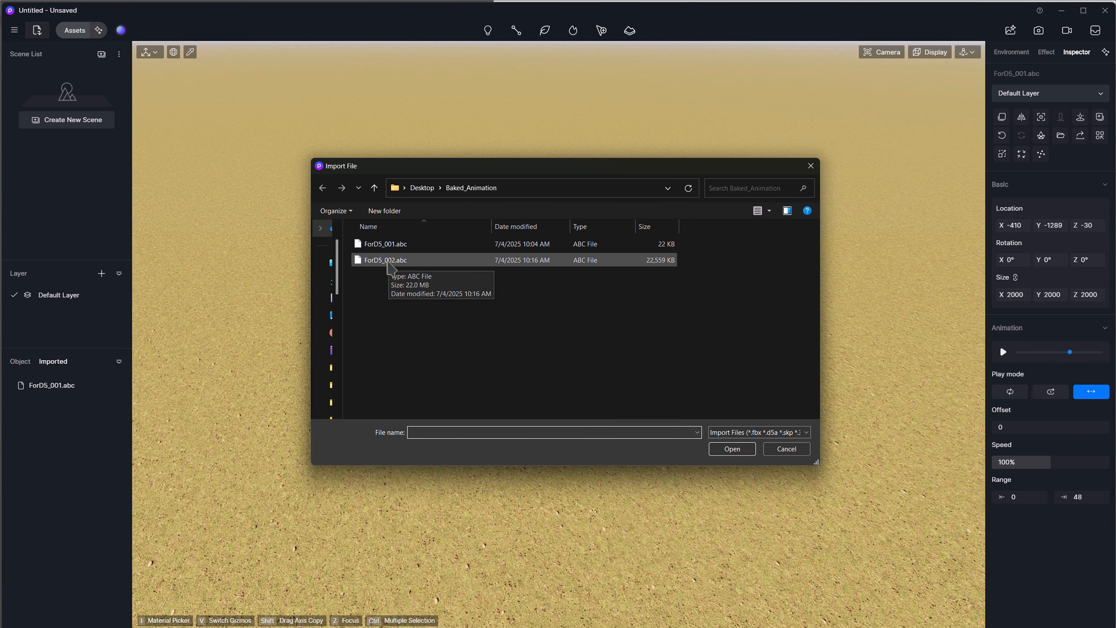
left_click(382, 260)
left_click(732, 448)
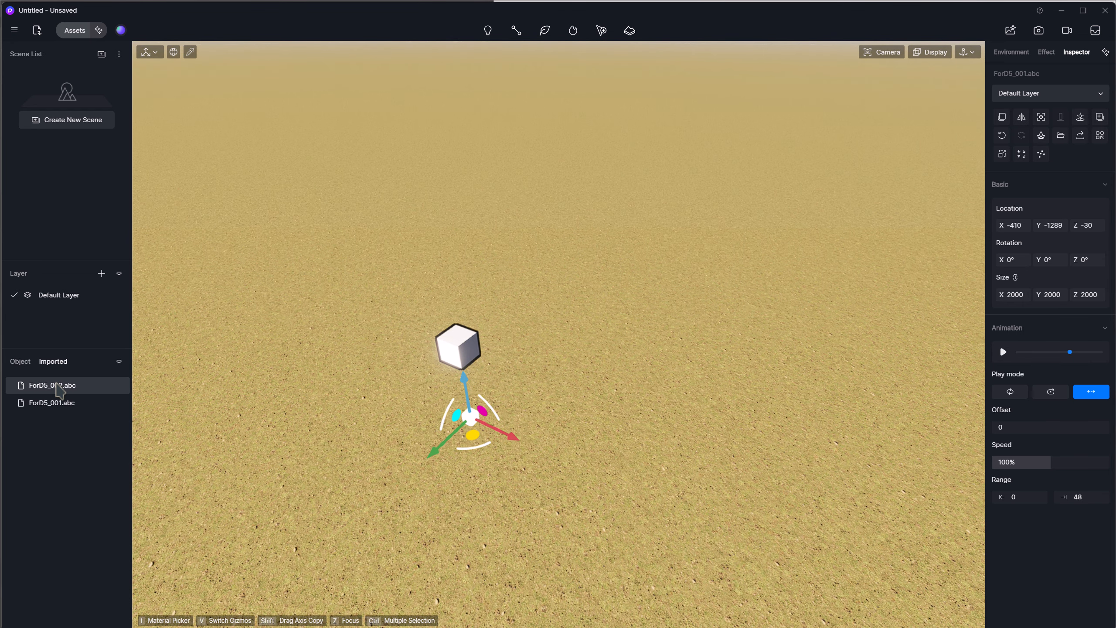
left_click(56, 386)
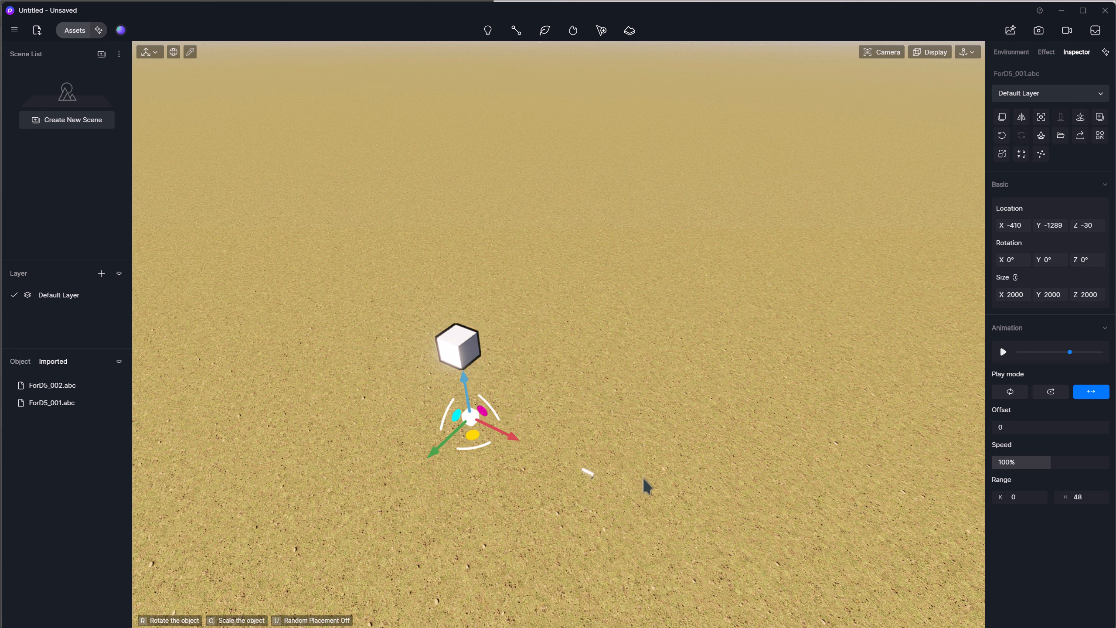
left_click(567, 415)
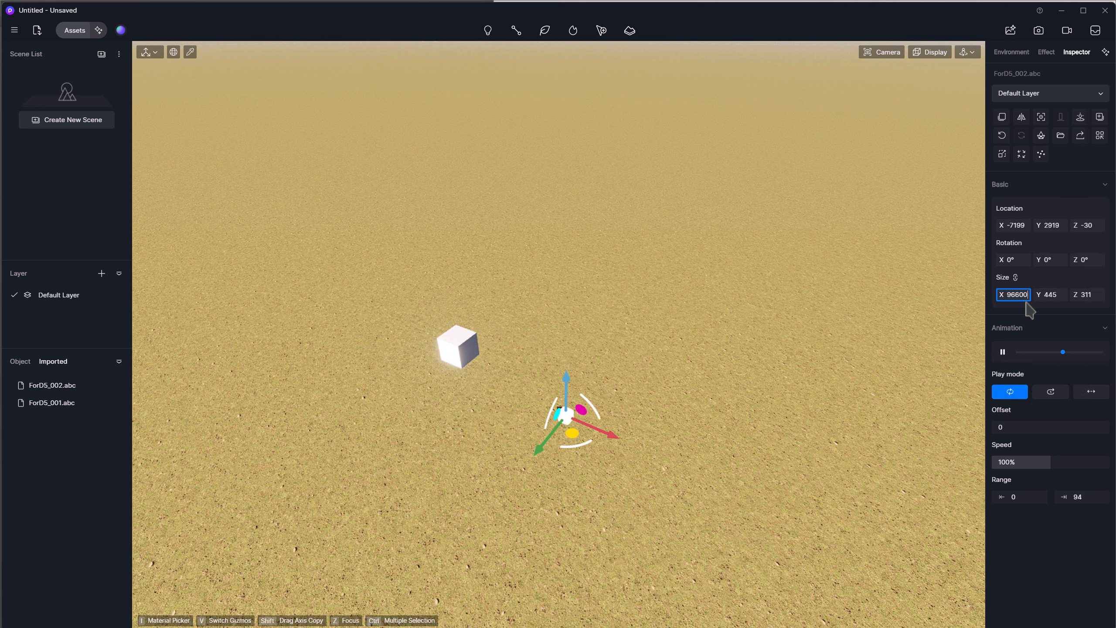
Scale the placed ForD5_002.abc model proportionally to an X size of 96600 and focus the view on it.
key("Return")
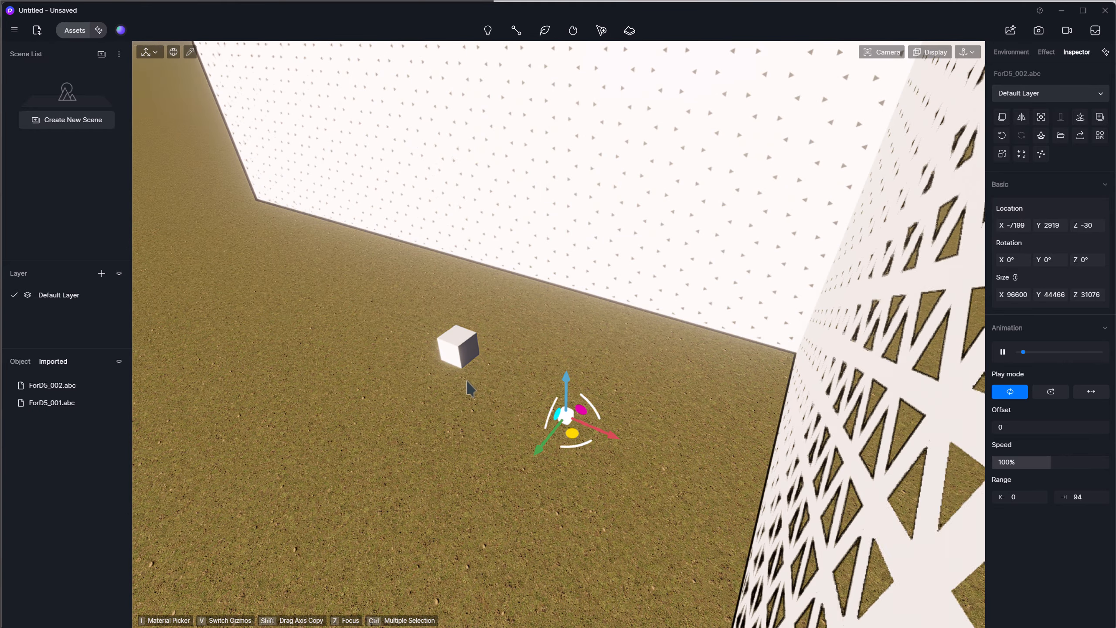
key("z")
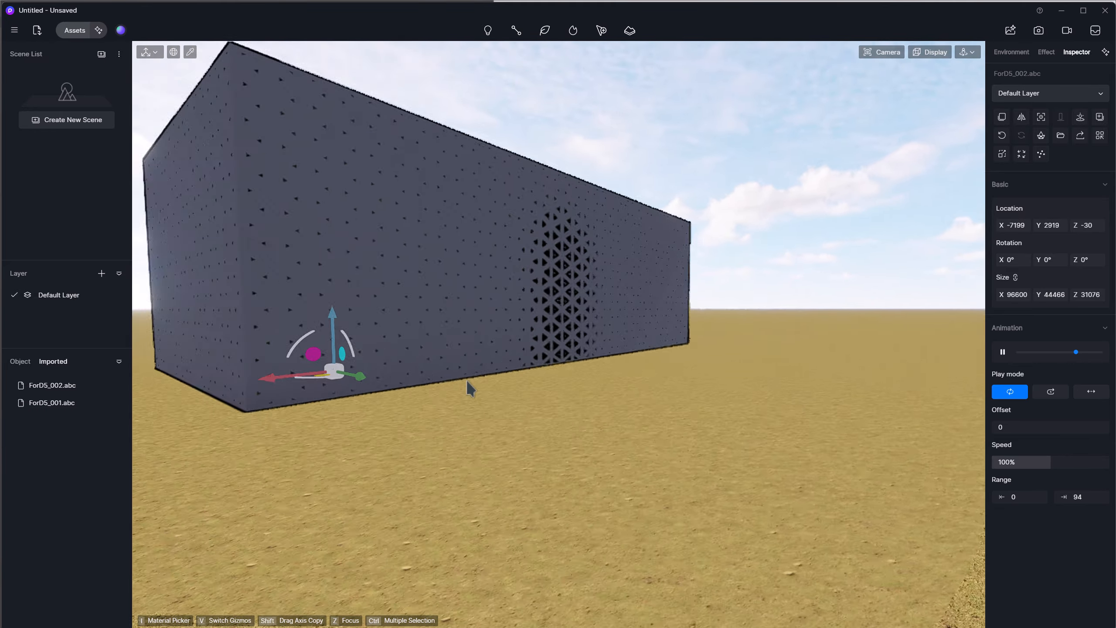
middle_click_drag(467, 380, 467, 383)
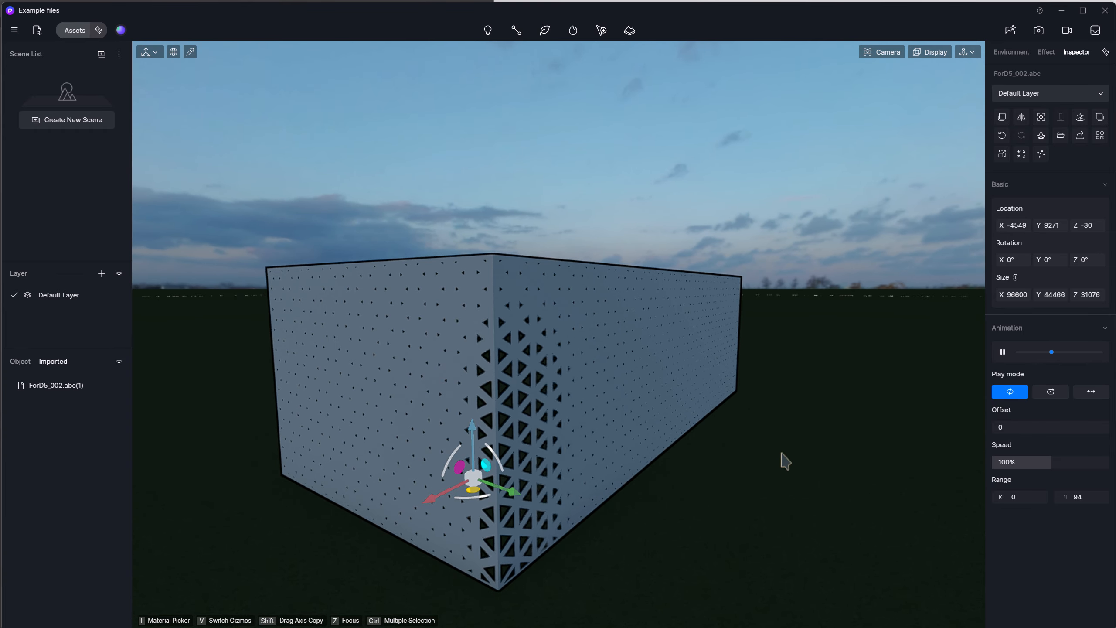
Set the wall animation's play mode to back-and-forth and its speed to about 66%.
middle_click_drag(785, 460, 785, 460)
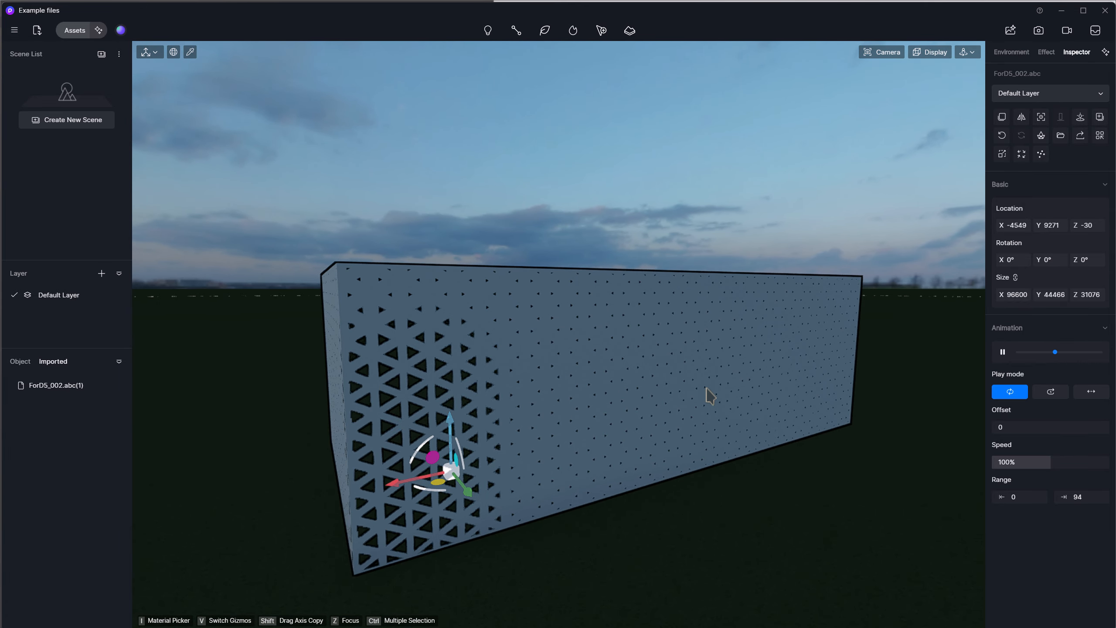
left_click(1092, 391)
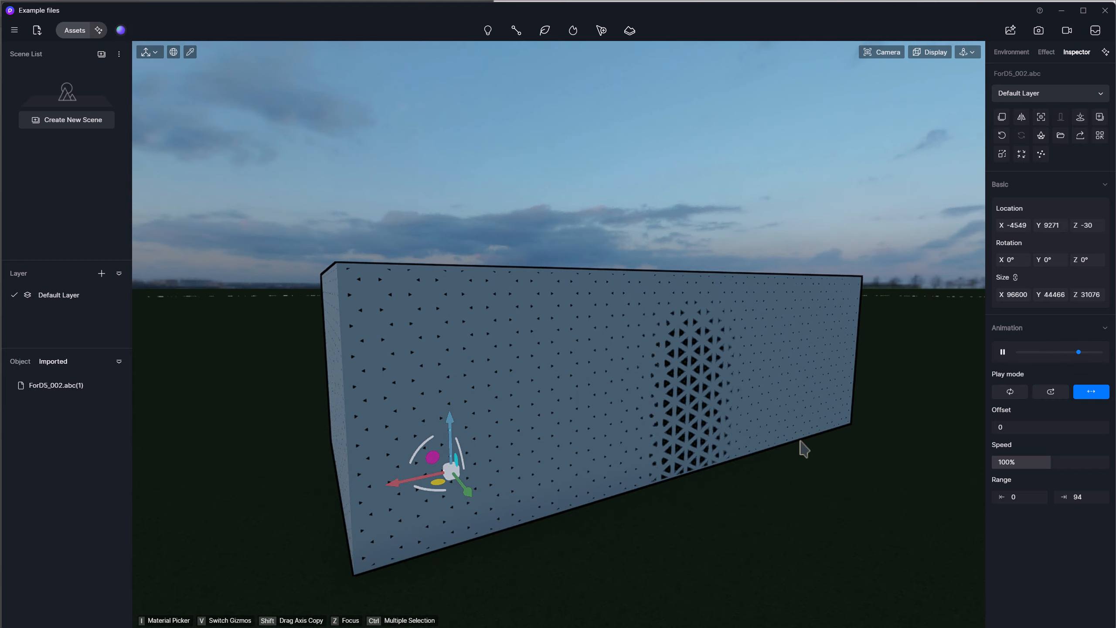
left_click_drag(1039, 461, 1018, 462)
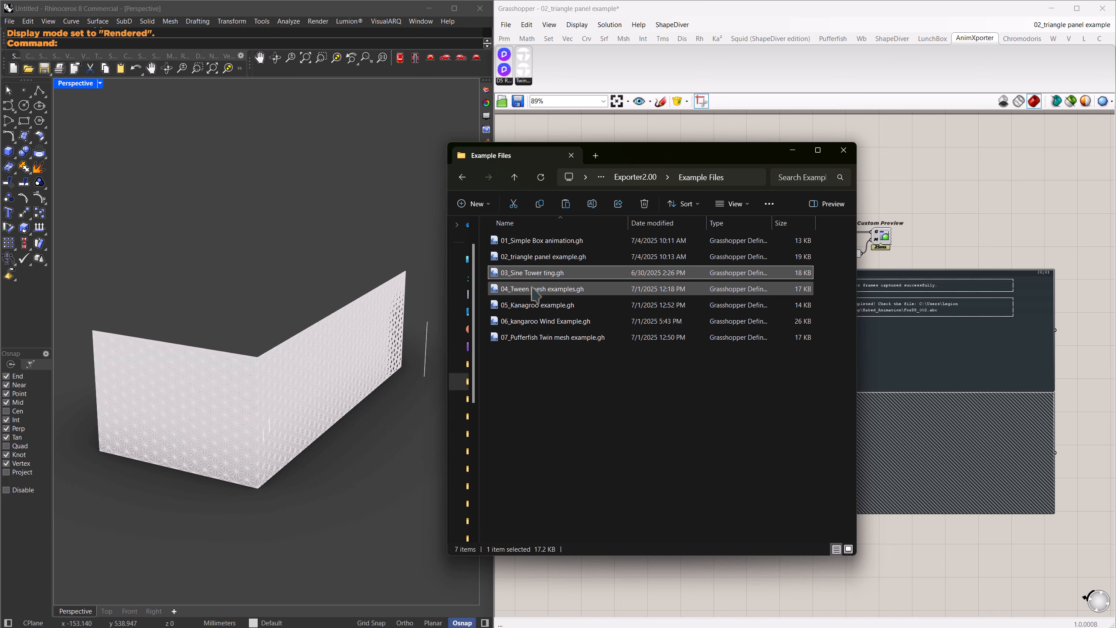
Return to Grasshopper and open 04_Tween mesh examples.gh from the Example Files folder.
left_click(543, 289)
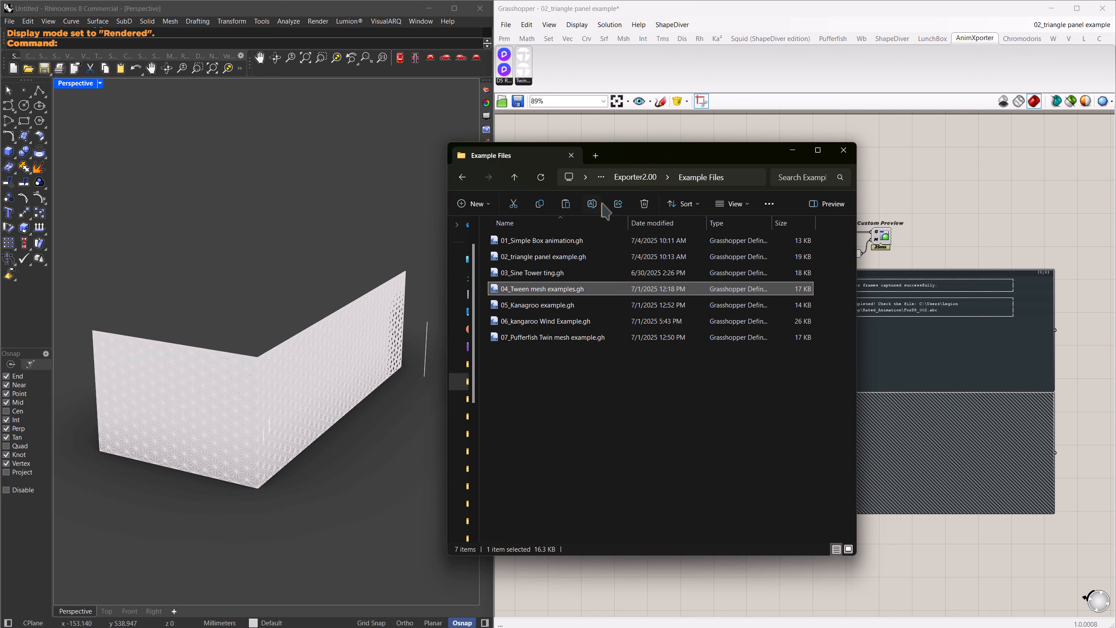
left_click_drag(624, 160, 273, 136)
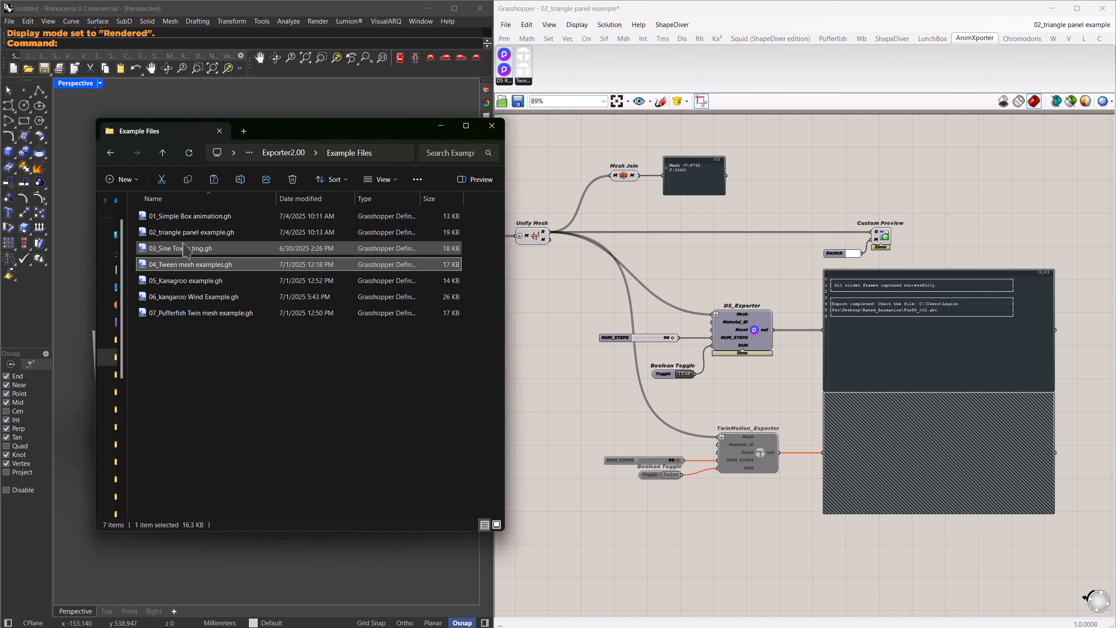
left_click_drag(684, 284, 686, 284)
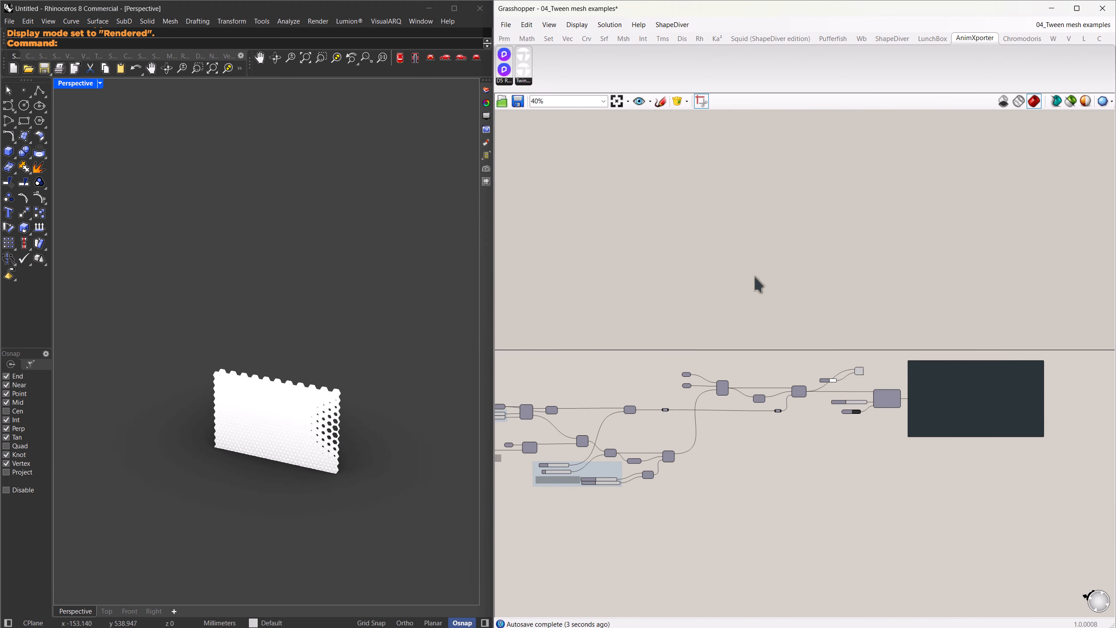
Copy the two Mesh parameters and the Tween Two Meshes component to an empty area below the definition.
scroll(360, 464, "up", 5)
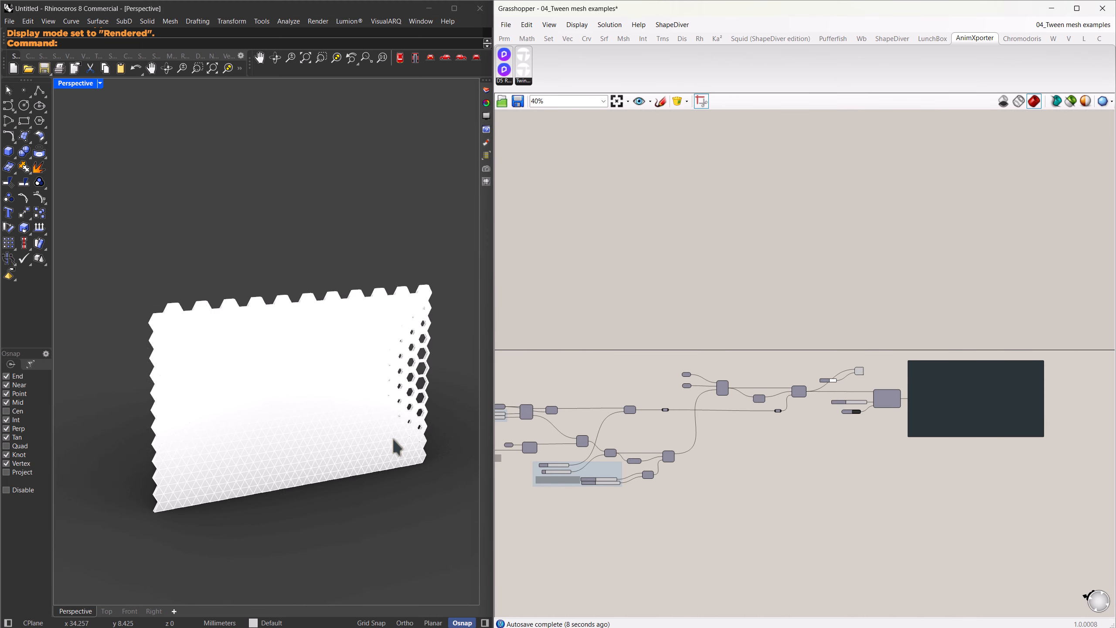
scroll(772, 313, "up", 3)
left_click_drag(769, 306, 829, 558)
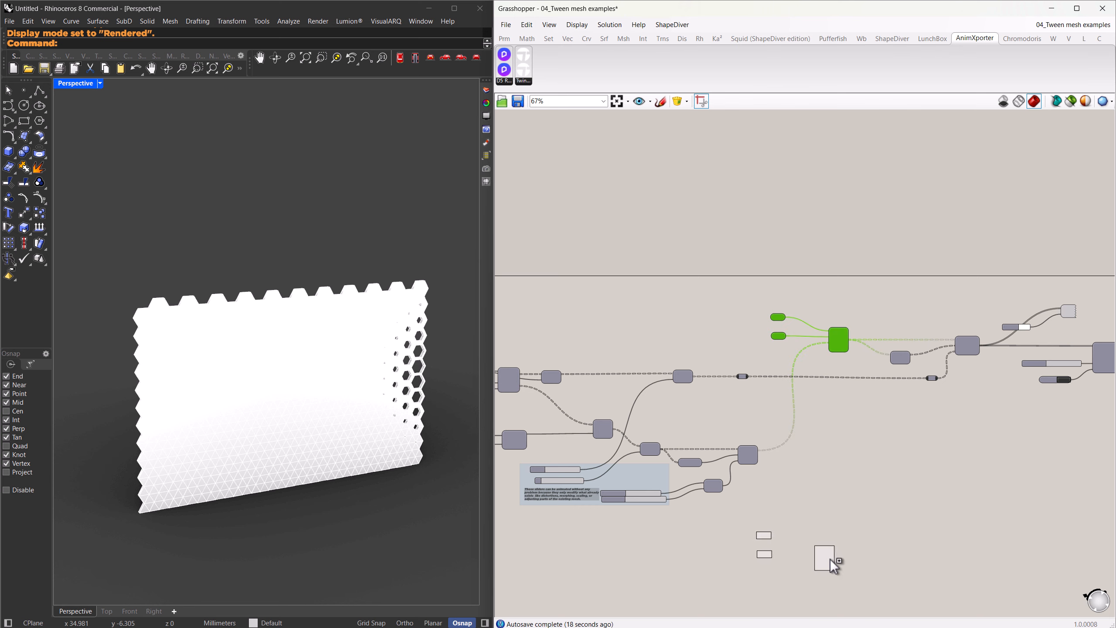
left_click_drag(828, 558, 829, 558, "alt")
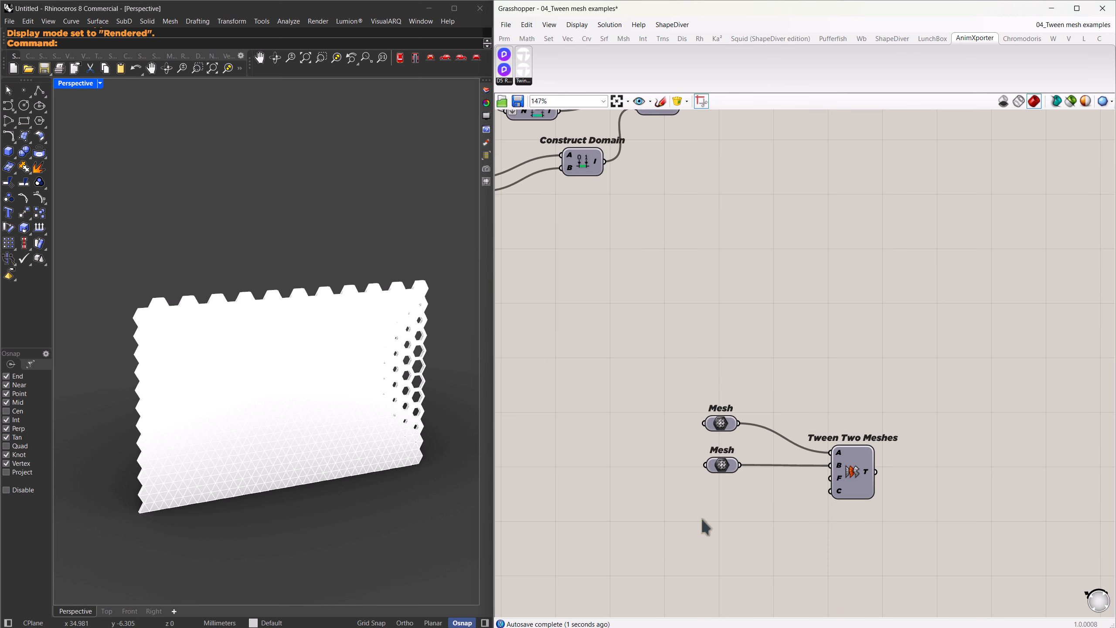
Add a Number Slider and connect it to the F input of the copied Tween Two Meshes component.
double_click(703, 519)
type("slider")
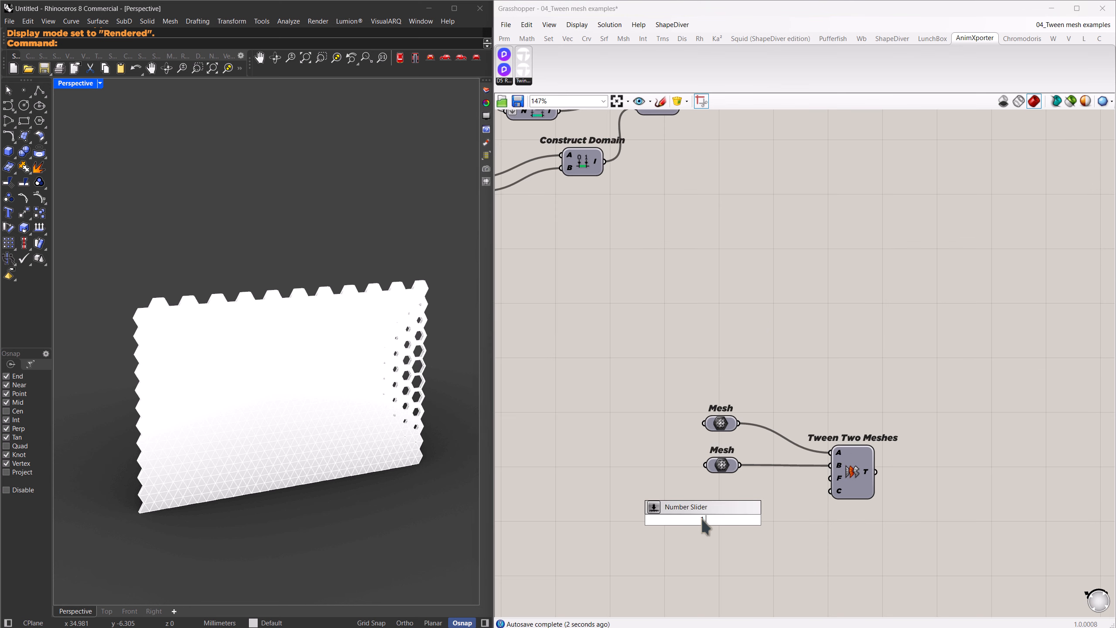
key("Return")
left_click_drag(758, 519, 830, 478)
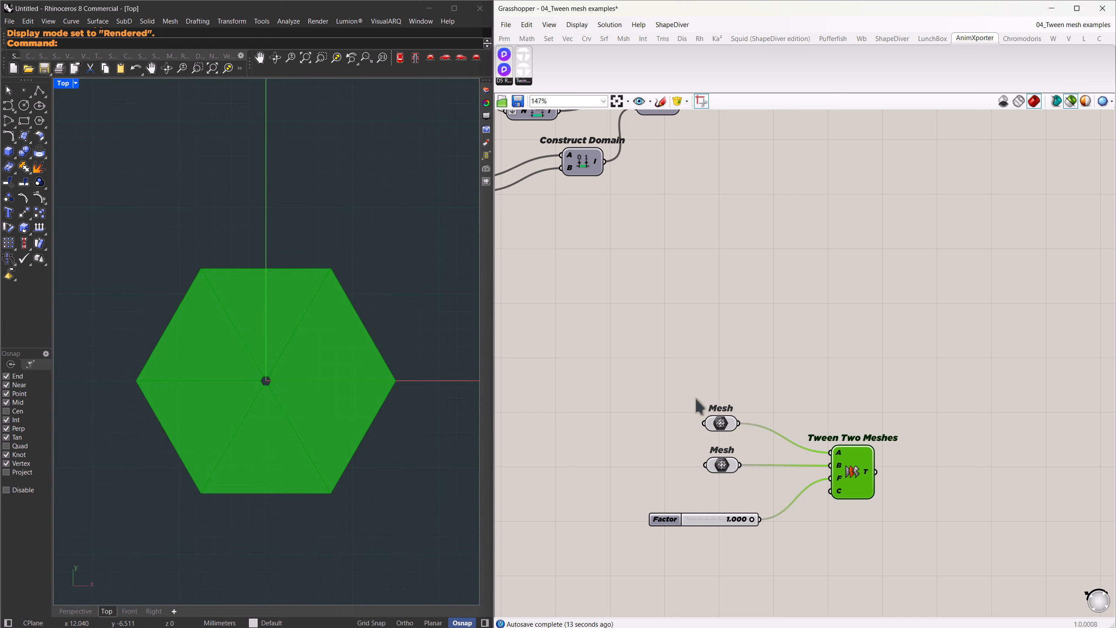
Inspect each of the two source hexagon meshes and vary the Factor slider to preview the tween between them.
left_click(722, 433)
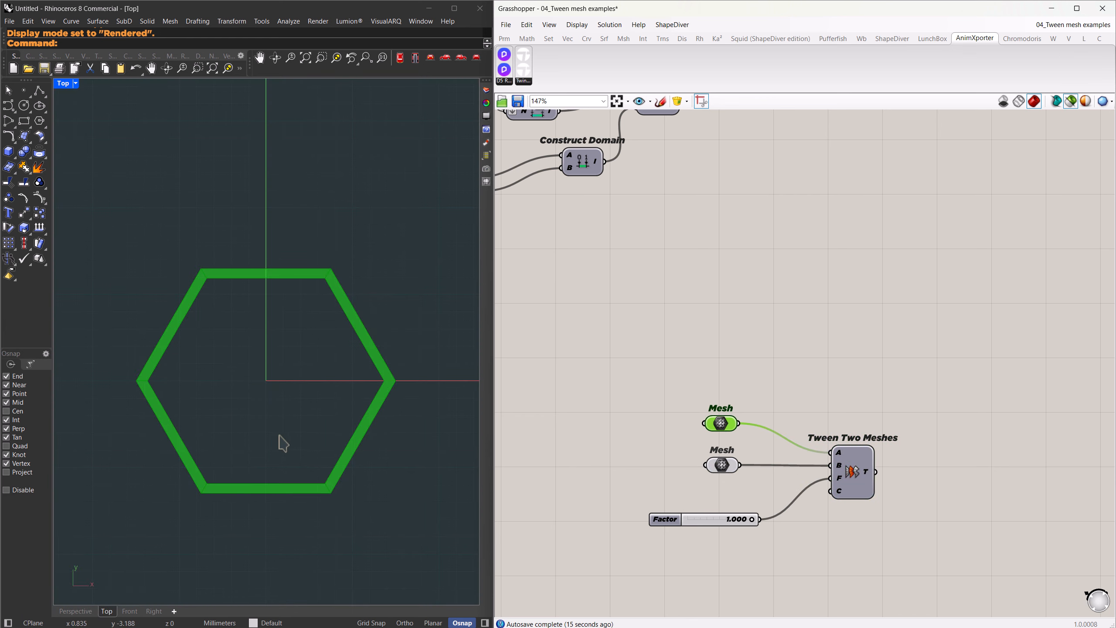
left_click(724, 466)
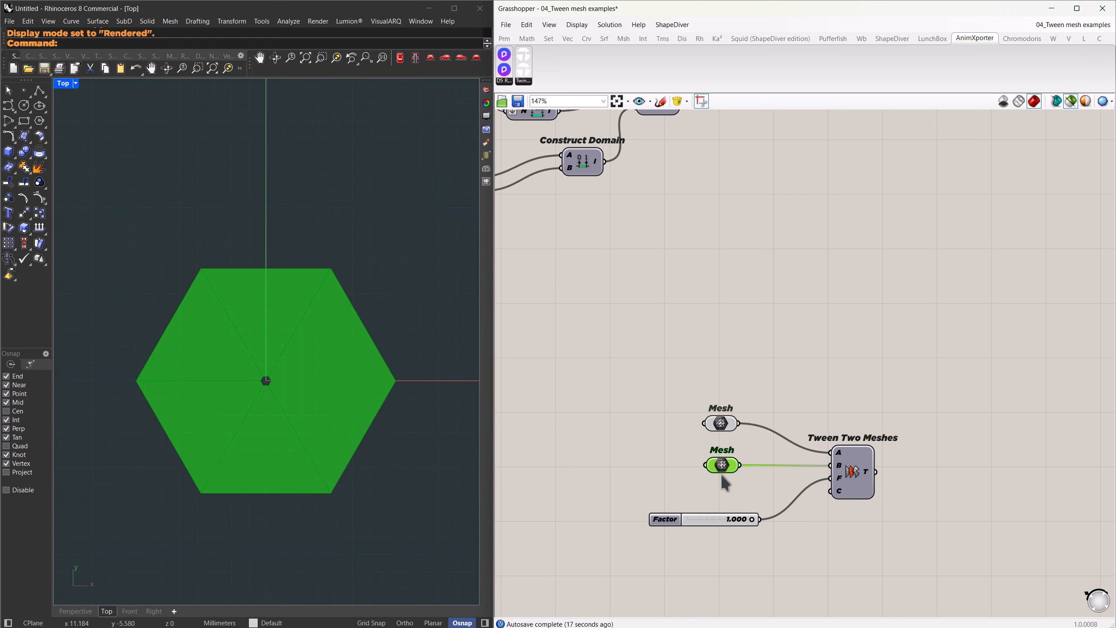
mouse_move(753, 521)
left_mouse_down()
mouse_move(686, 521)
mouse_move(763, 516)
mouse_move(683, 521)
mouse_move(752, 528)
left_mouse_up()
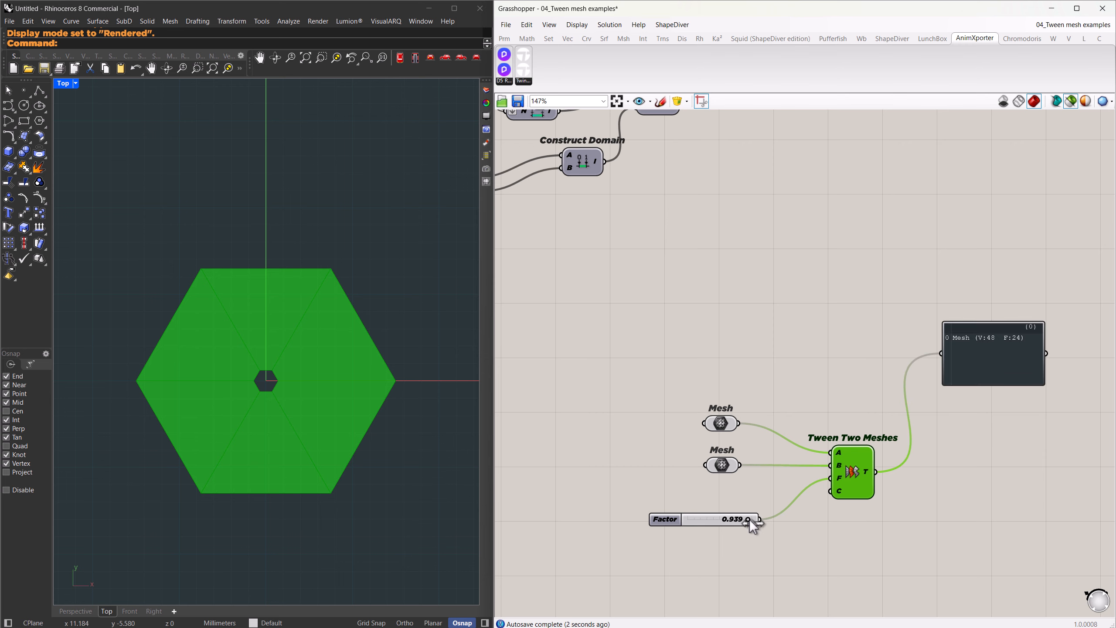
mouse_move(750, 519)
left_mouse_down()
mouse_move(680, 529)
mouse_move(755, 529)
left_mouse_up()
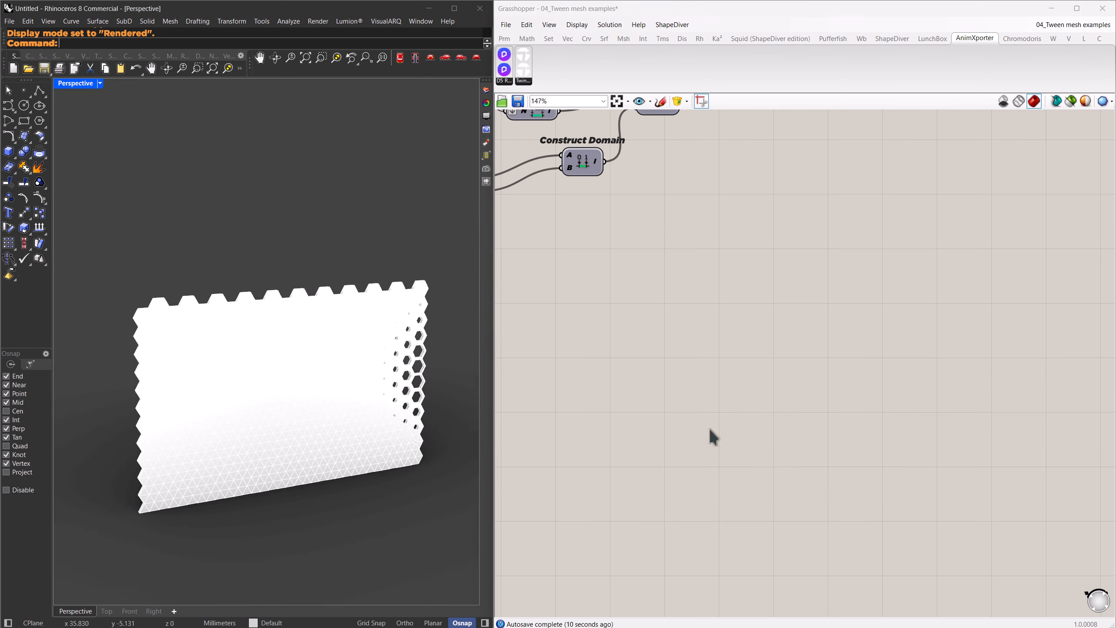
Review the slider notes and sweep the Parameter slider labelled Animate to 0.000 and back to preview the hexagon panel animation.
scroll(722, 451, "down", 5)
right_click_drag(762, 255, 915, 355)
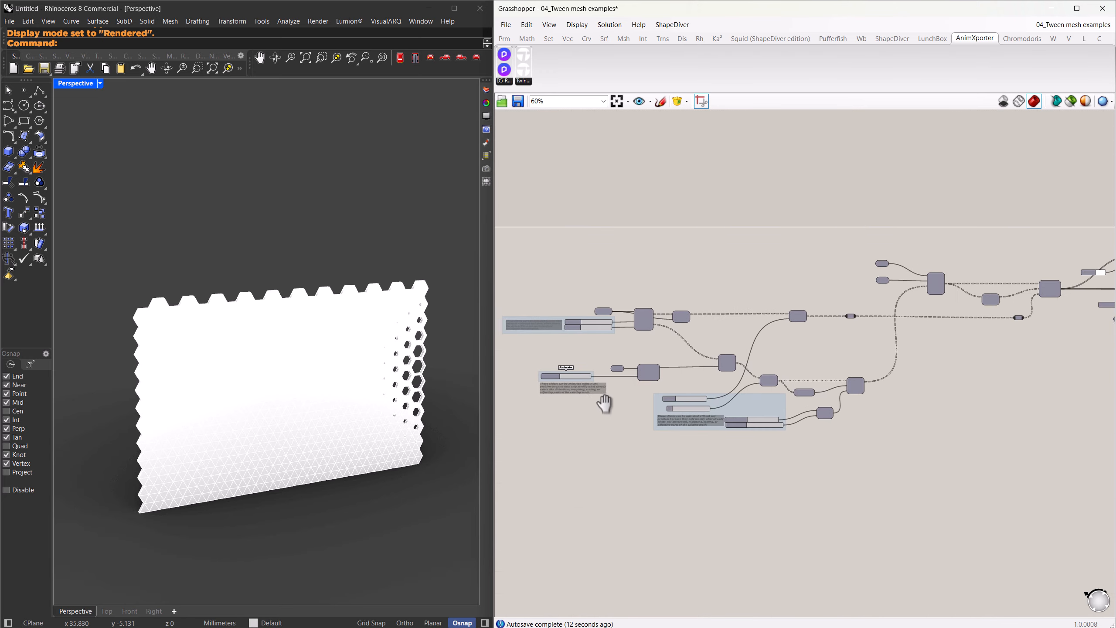
right_click_drag(604, 404, 640, 394)
scroll(573, 339, "up", 6)
right_click_drag(581, 307, 715, 333)
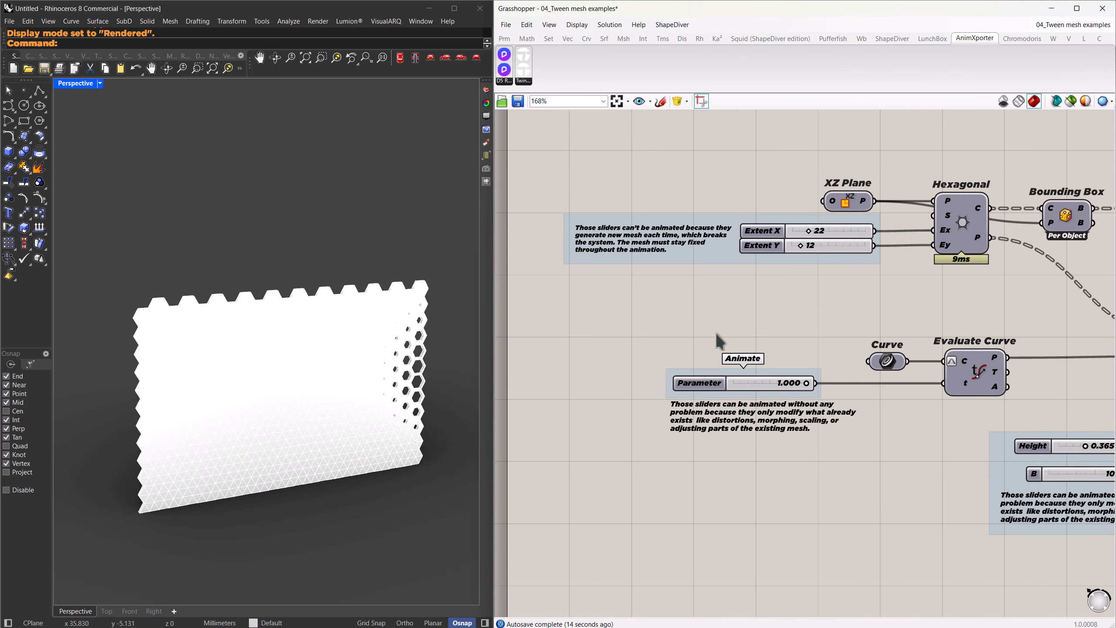
scroll(717, 330, "up", 1)
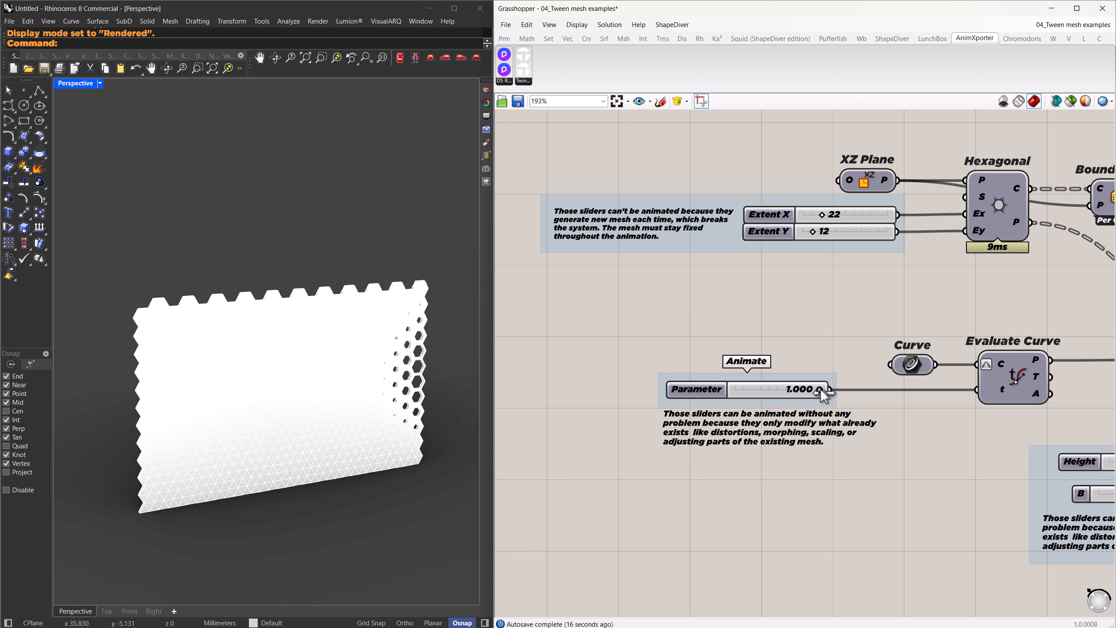
left_click_drag(820, 389, 723, 401)
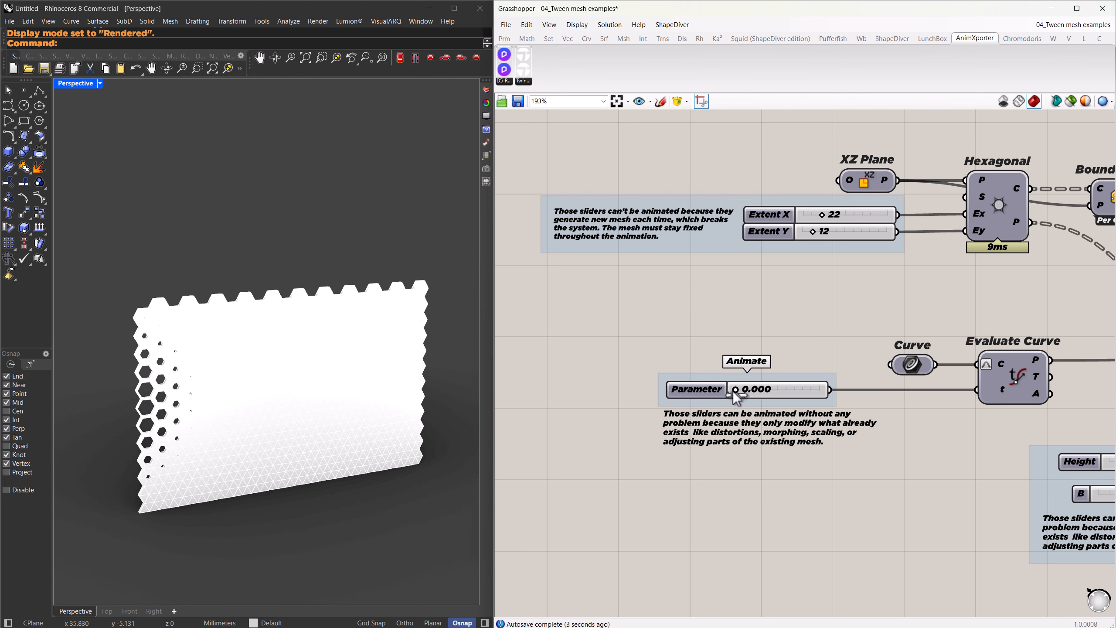
left_click_drag(740, 393, 815, 394)
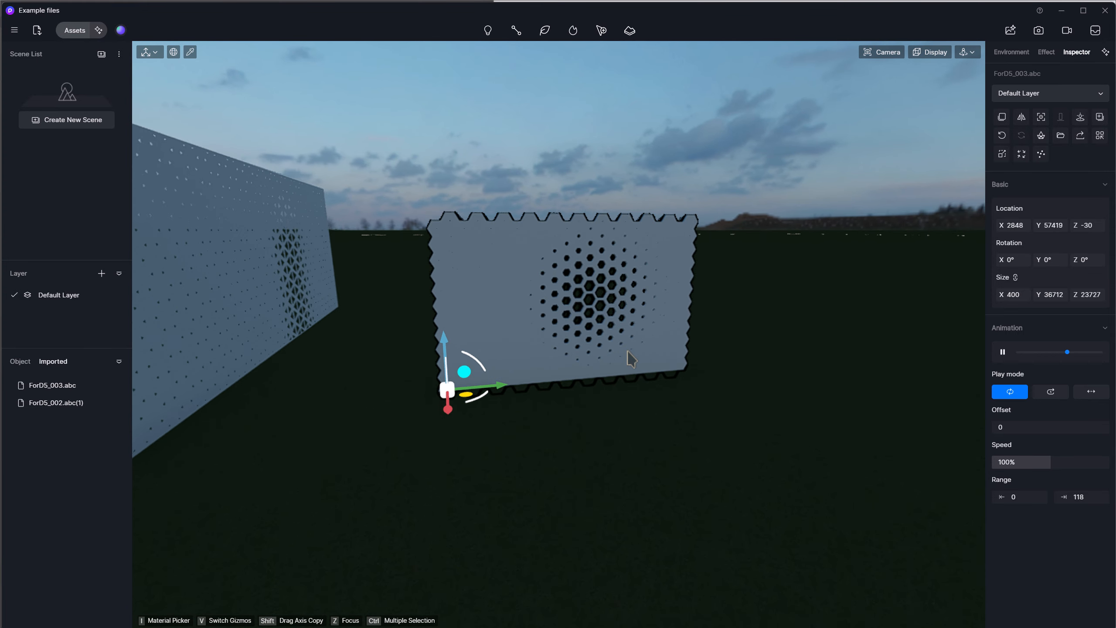
Inspect the imported ForD5_003.abc hexagon panel in D5 Render and set its animation play mode to back-and-forth.
scroll(628, 352, "up", 4)
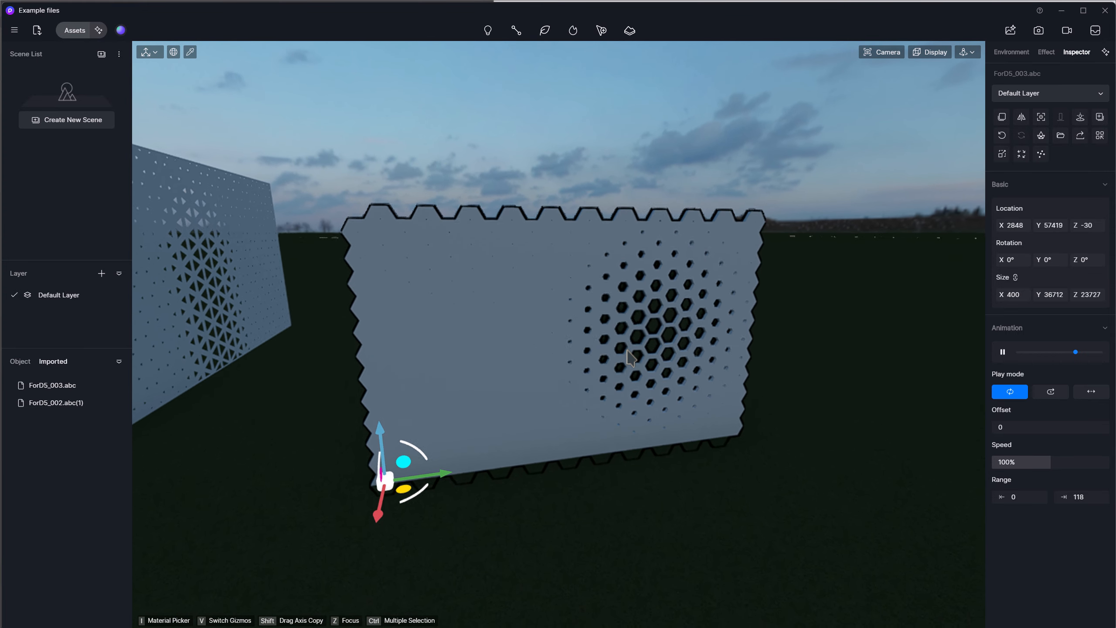
right_click_drag(628, 352, 629, 354)
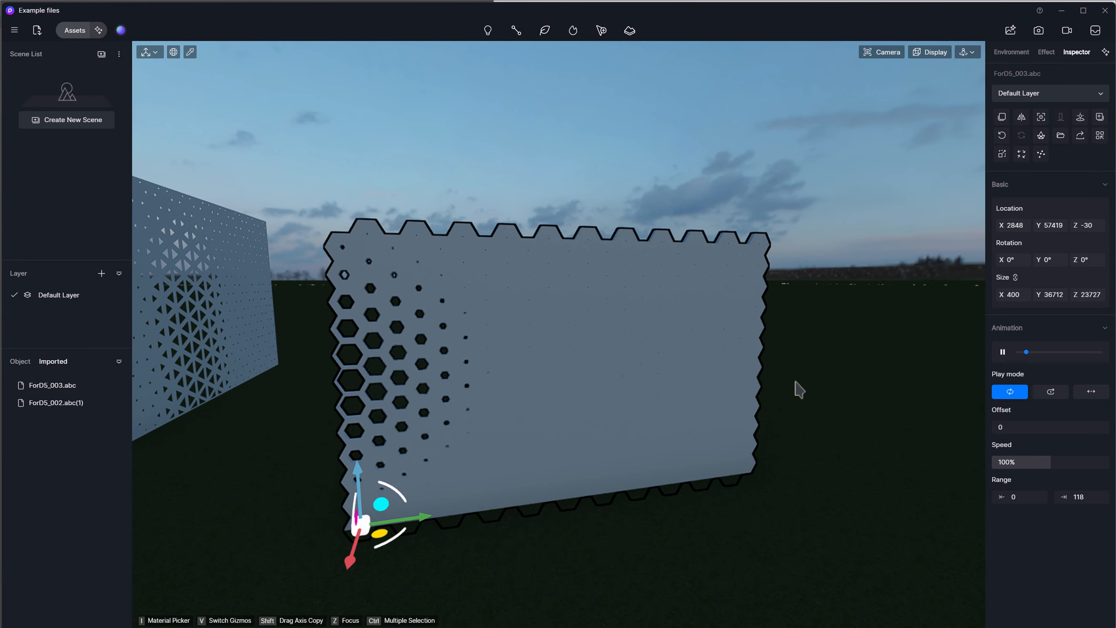
key("Escape")
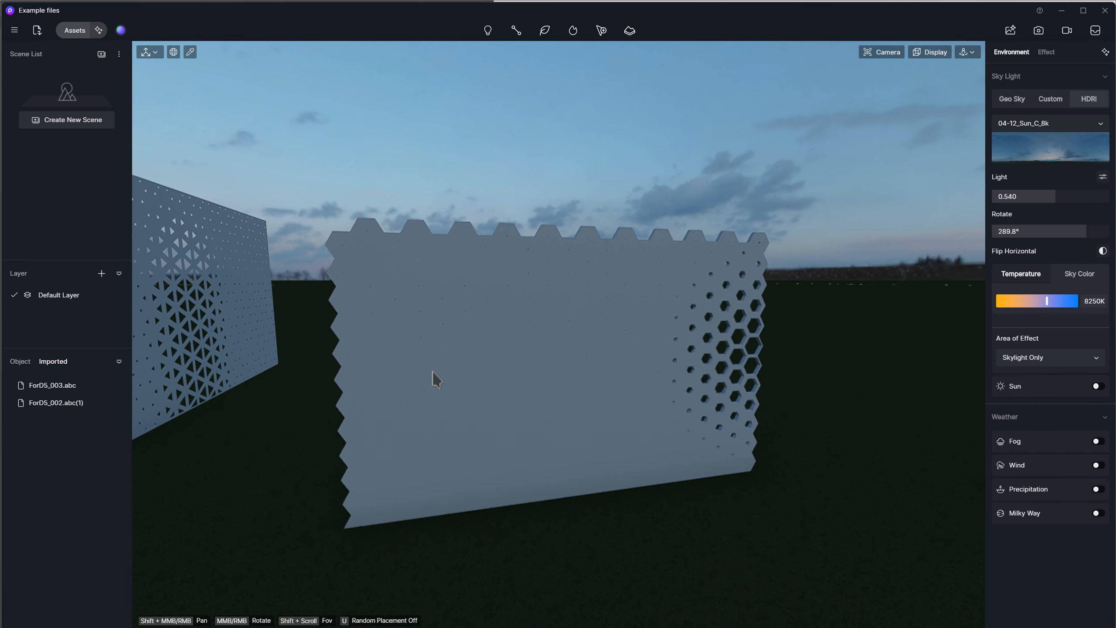
left_click(433, 373)
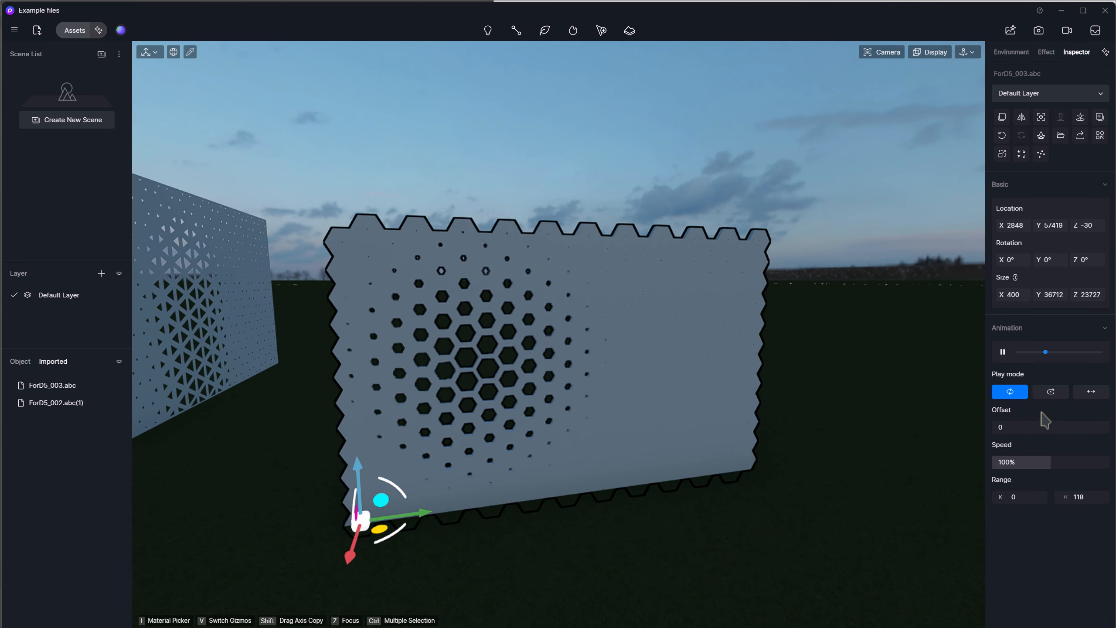
left_click(1092, 391)
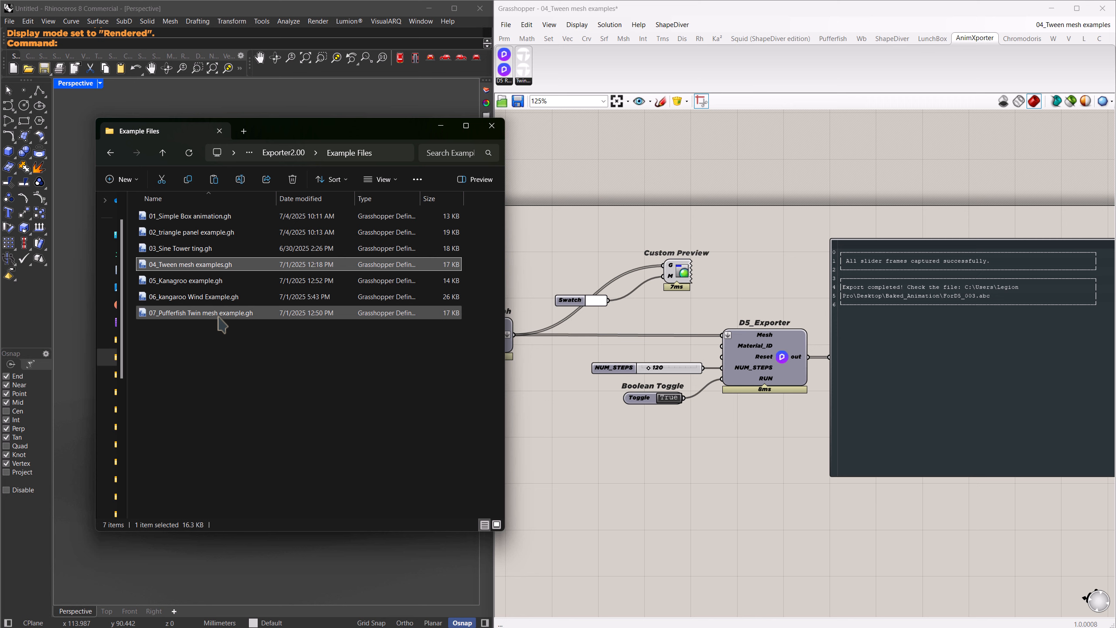
Open 05_Kanagroo example.gh in Grasshopper and sweep its Animate slider up and back to 0 to preview the membrane's form-finding.
left_click(188, 282)
left_click_drag(175, 283, 589, 264)
left_click_drag(594, 420, 653, 418)
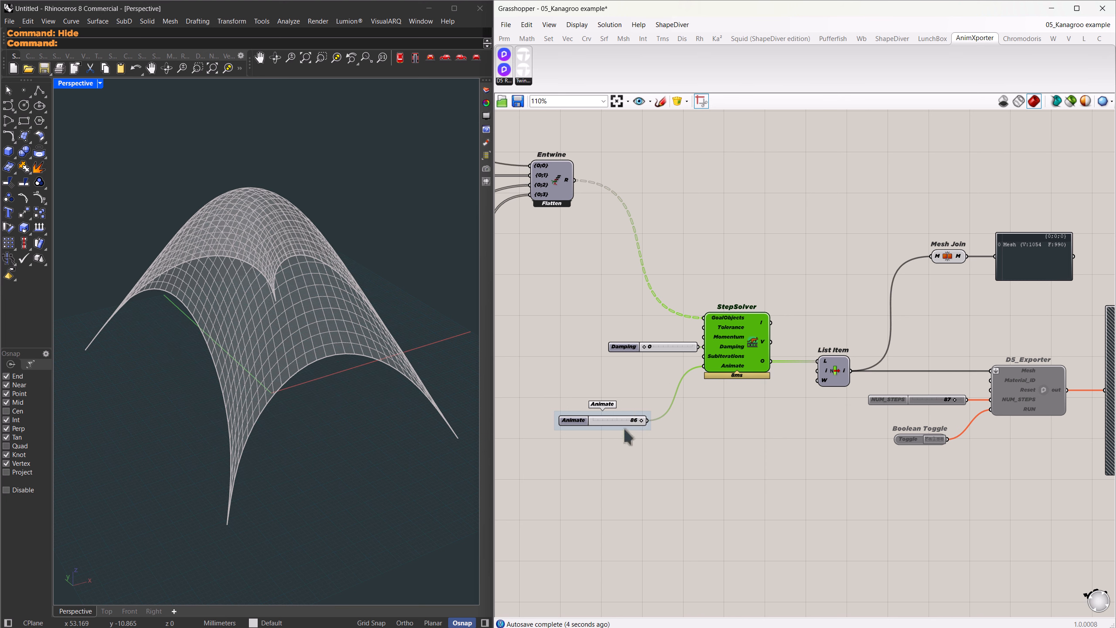
left_click_drag(642, 421, 566, 429)
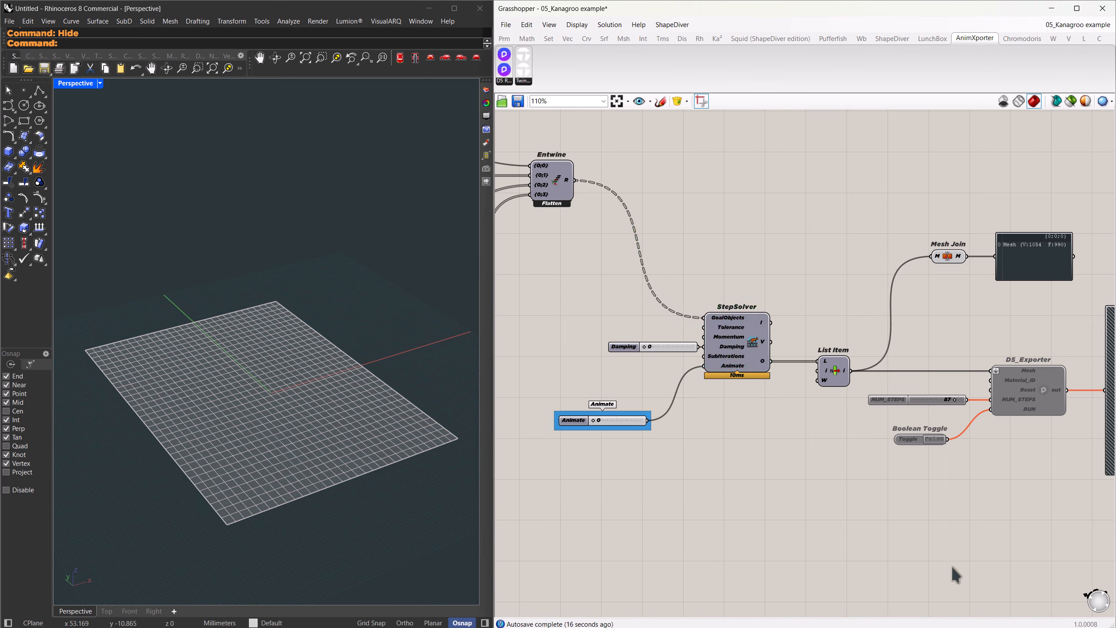
Enable the D5_Exporter together with its NUM_STEPS slider, Boolean Toggle and output panel, and set the toggle to True to run the export.
right_click_drag(996, 454, 785, 460)
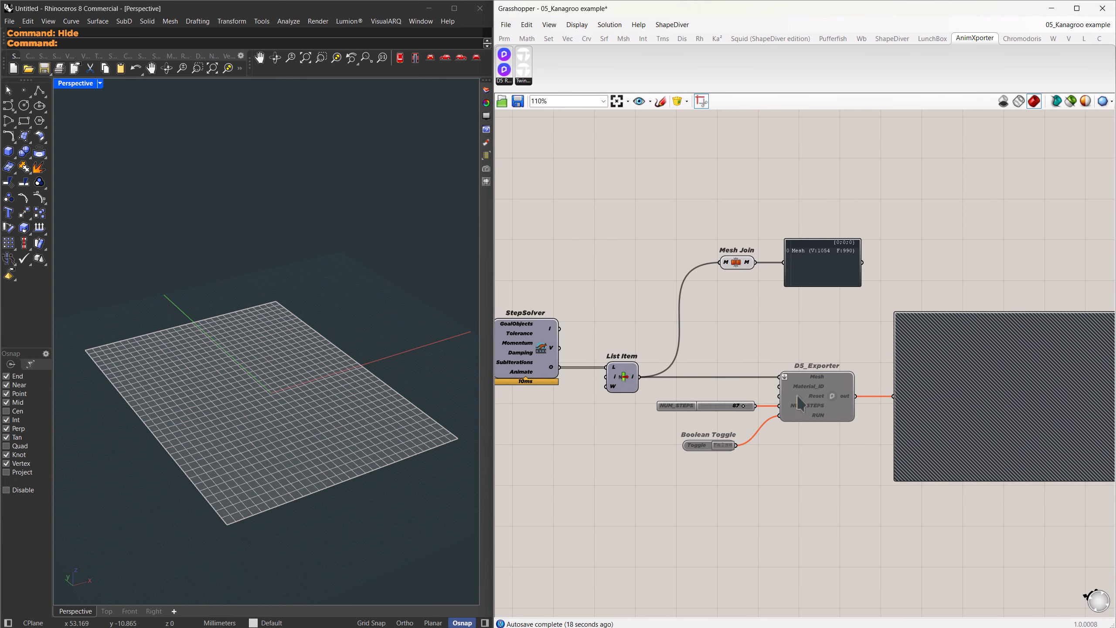
left_click_drag(1040, 535, 691, 348)
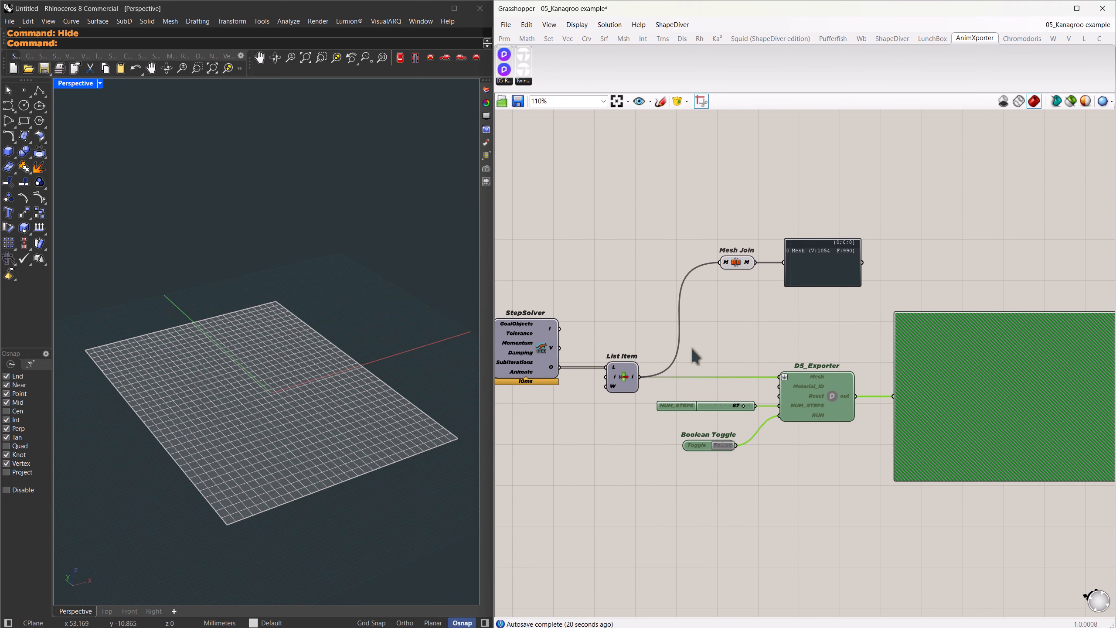
middle_click(808, 393)
left_click(839, 391)
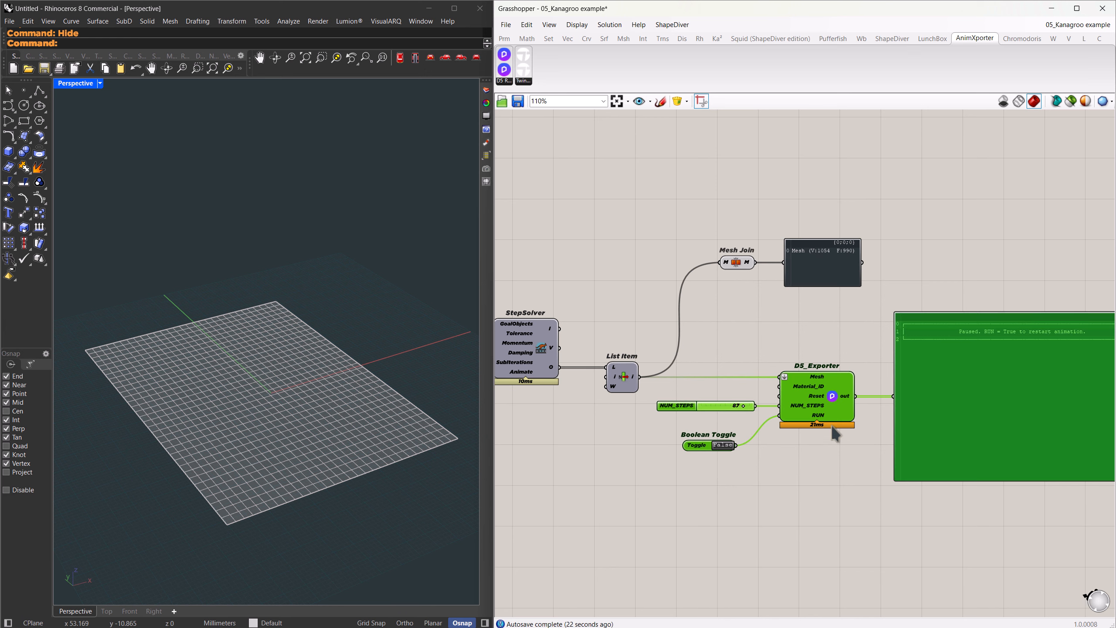
left_click(822, 474)
right_click_drag(822, 475, 728, 467)
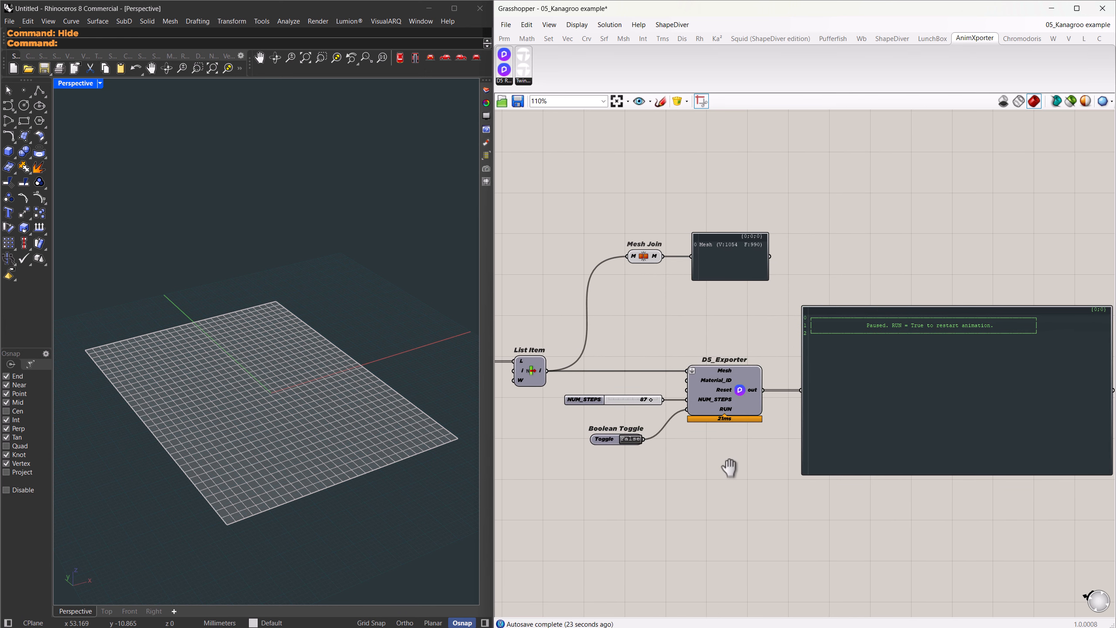
left_click(631, 439)
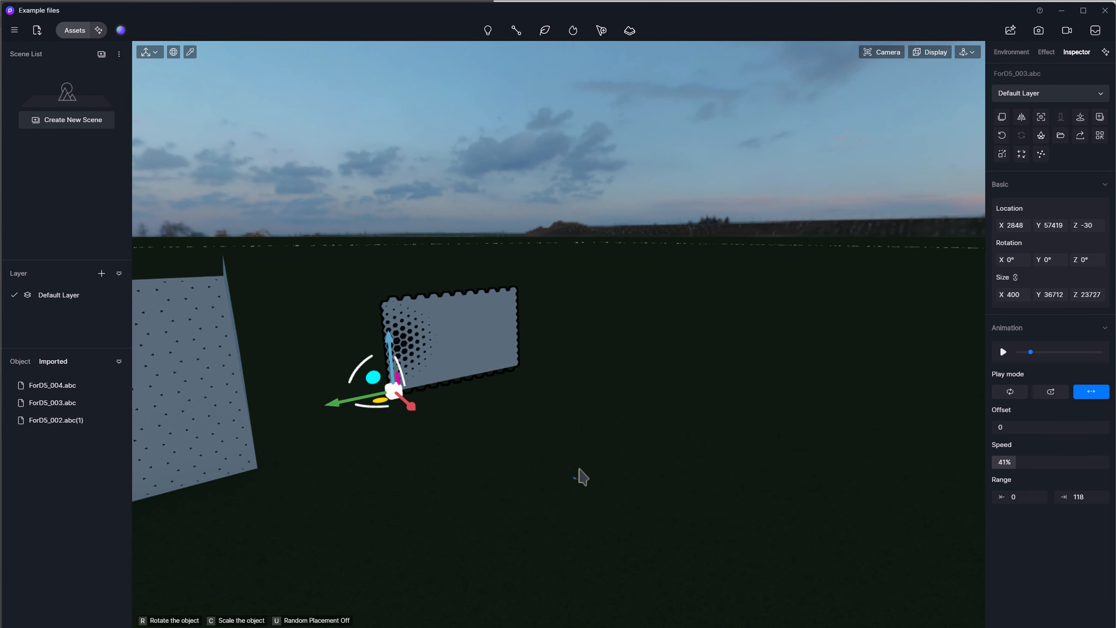
In D5 Render, place ForD5_004.abc on the ground near the hexagon panel and scale it proportionally to an X size of 88800.
left_click(553, 482)
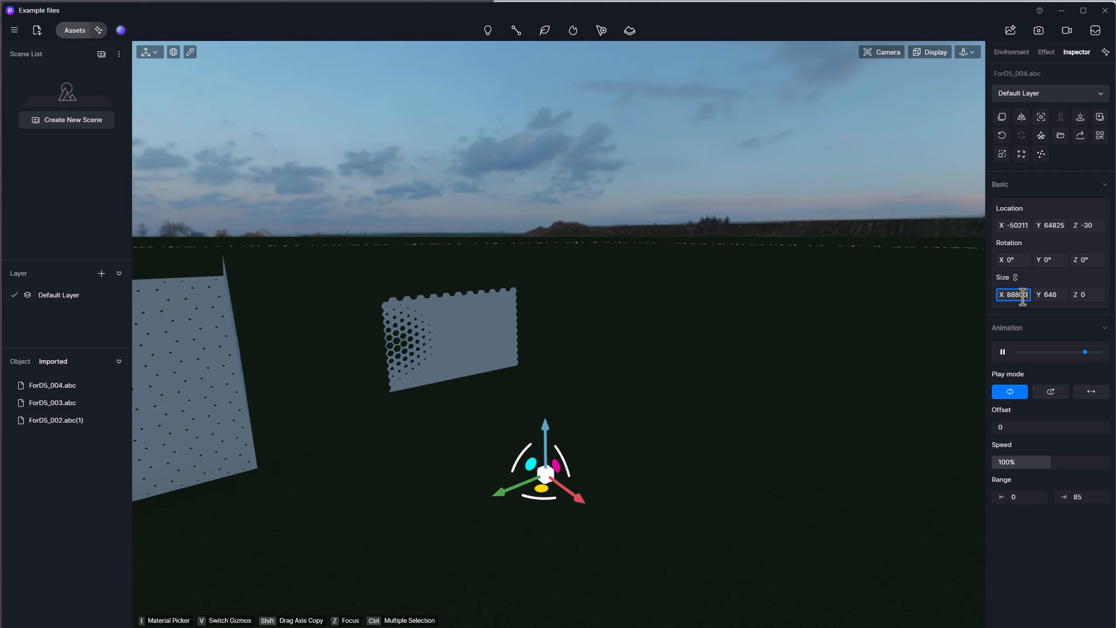
key("Return")
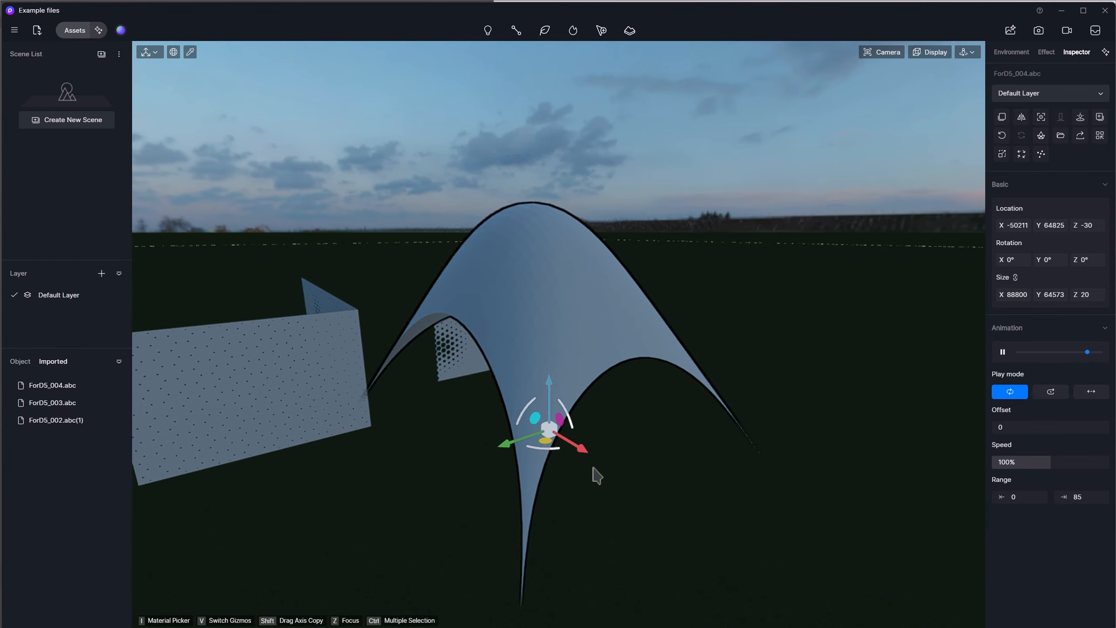
Move the ForD5_004.abc membrane along X to about -82671 and set its animation play mode to back-and-forth.
left_click_drag(581, 449, 700, 513)
right_click_drag(682, 443, 670, 421)
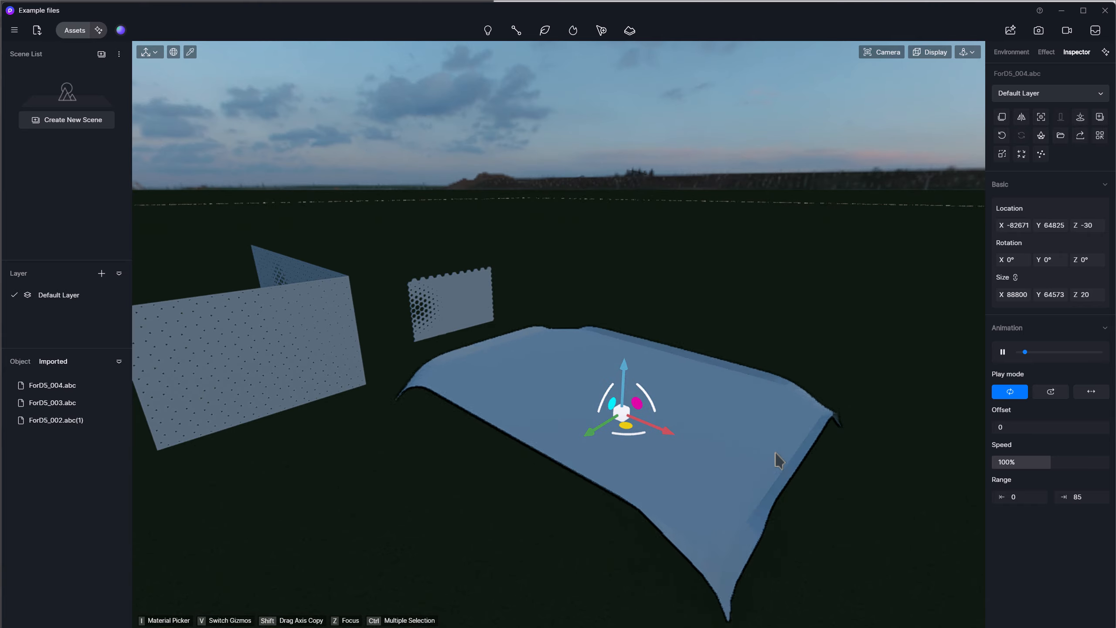
left_click(1092, 392)
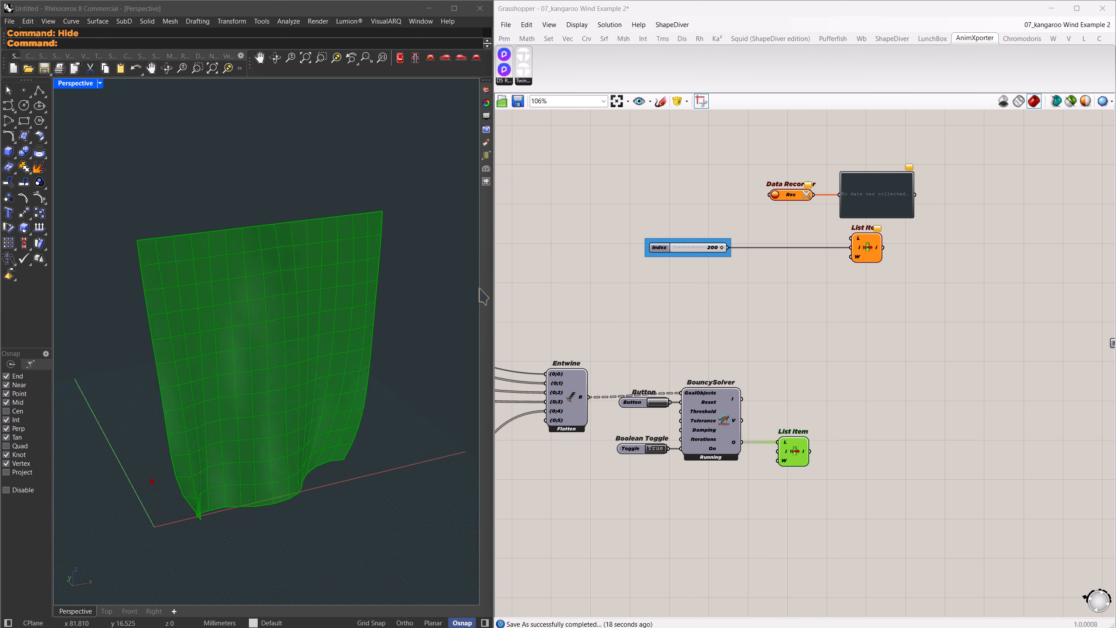
In the Grasshopper Kangaroo wind example, restart the BouncySolver cloth simulation with its Reset input.
right_click_drag(269, 546, 275, 538)
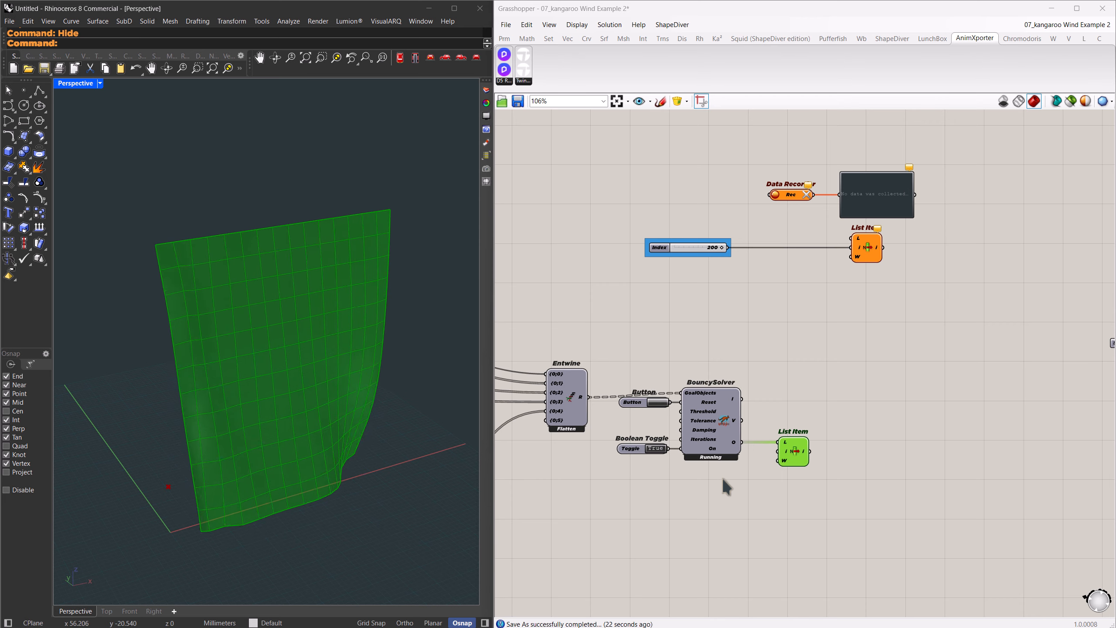
left_click(712, 453)
left_click_drag(871, 512, 801, 405)
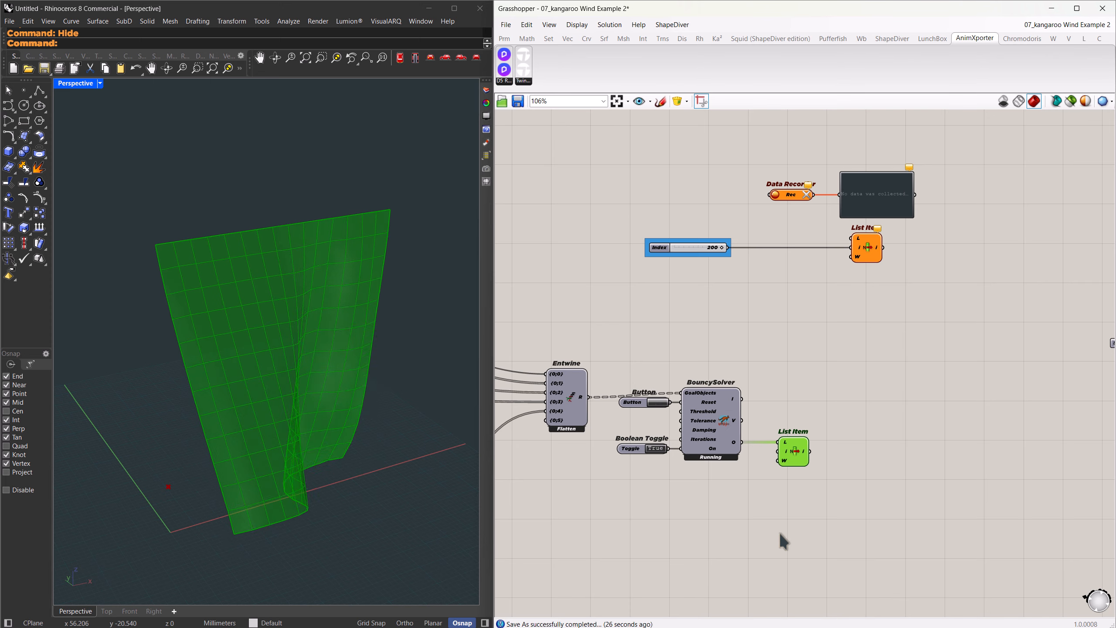
left_click(659, 402)
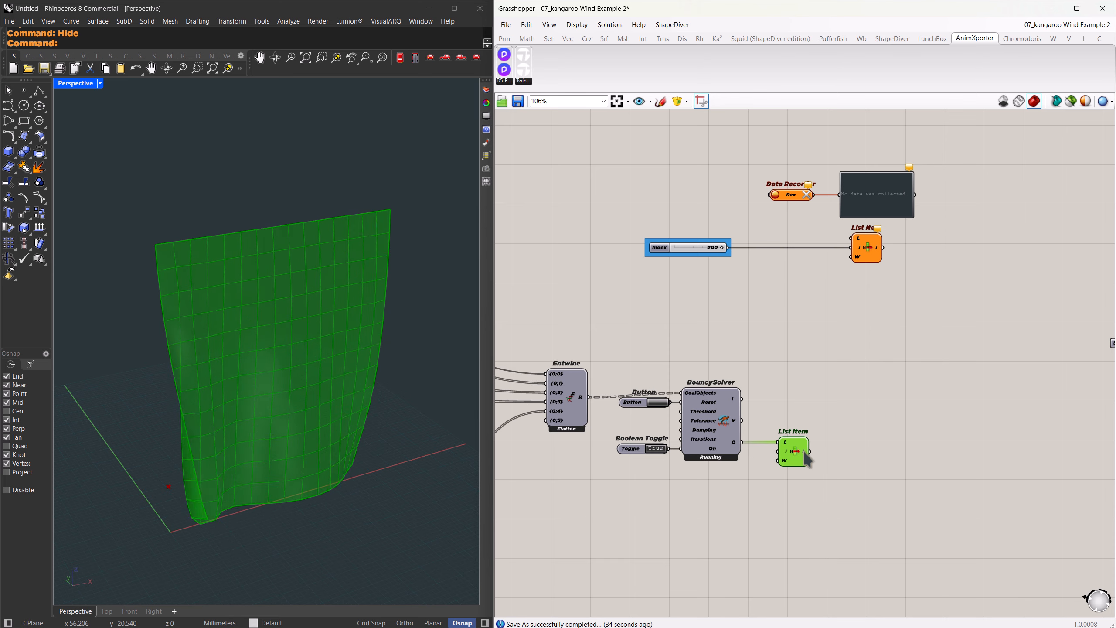
Add Weaverbird's Catmull-Clark Subdivision after the solver's List Item and change its edge smoothing option so the cloth keeps sharp corners.
mouse_move(805, 453)
double_click(852, 459)
type("catmul")
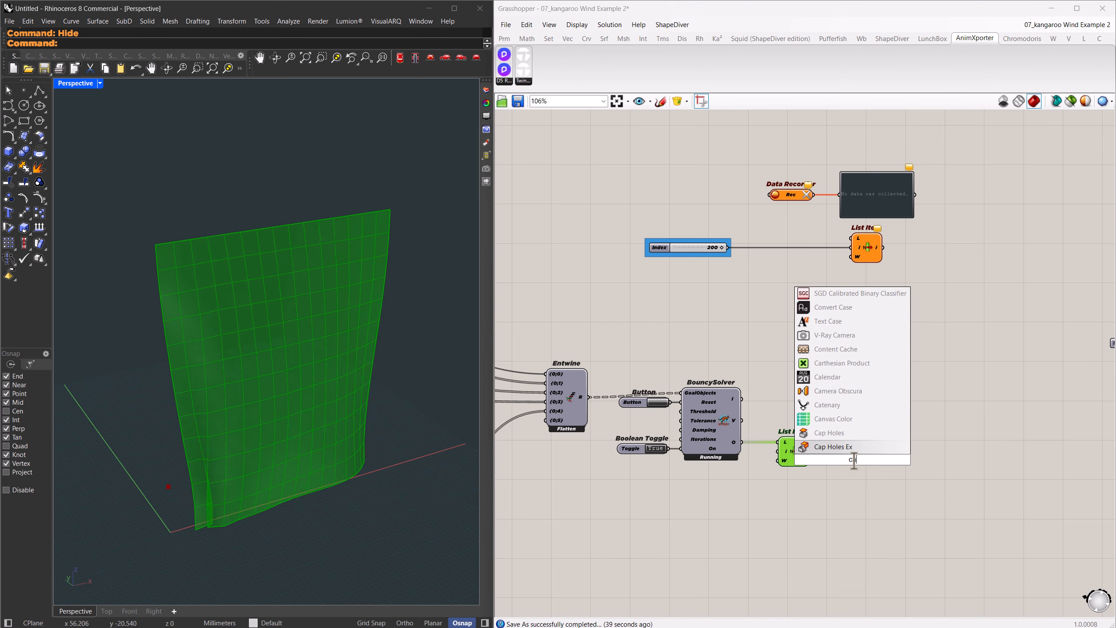
type(" clarck")
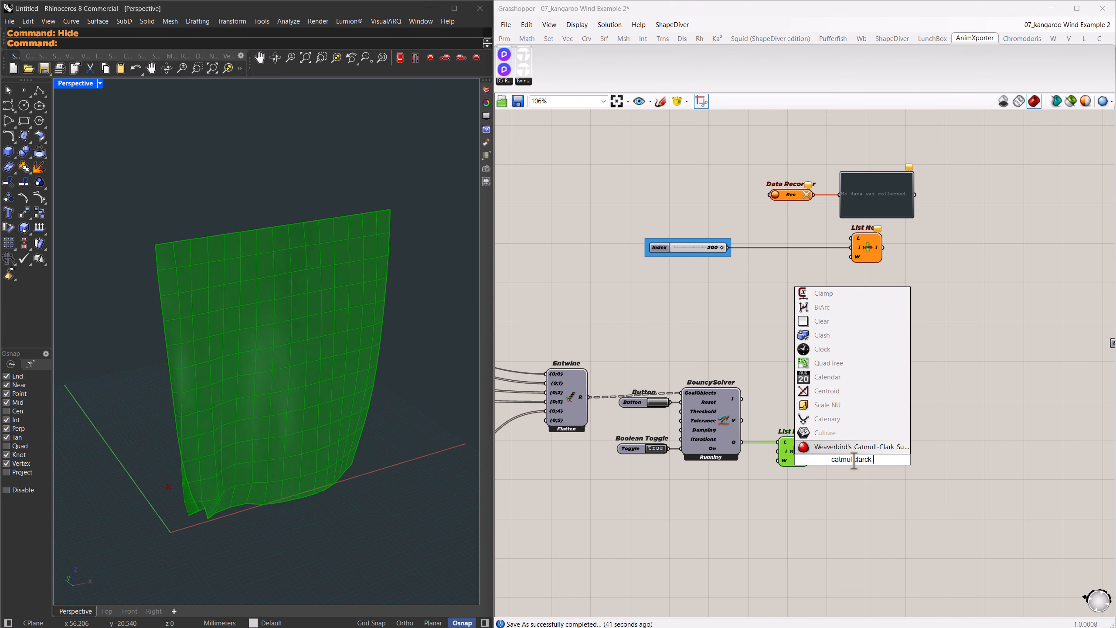
key("Return")
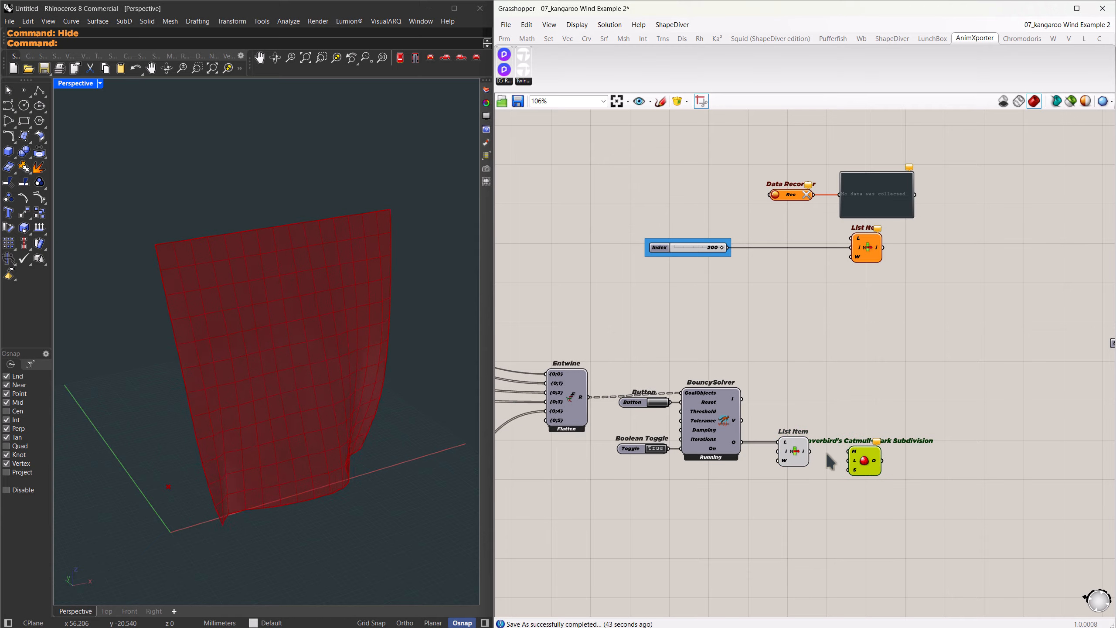
right_click(875, 470)
left_click(901, 561)
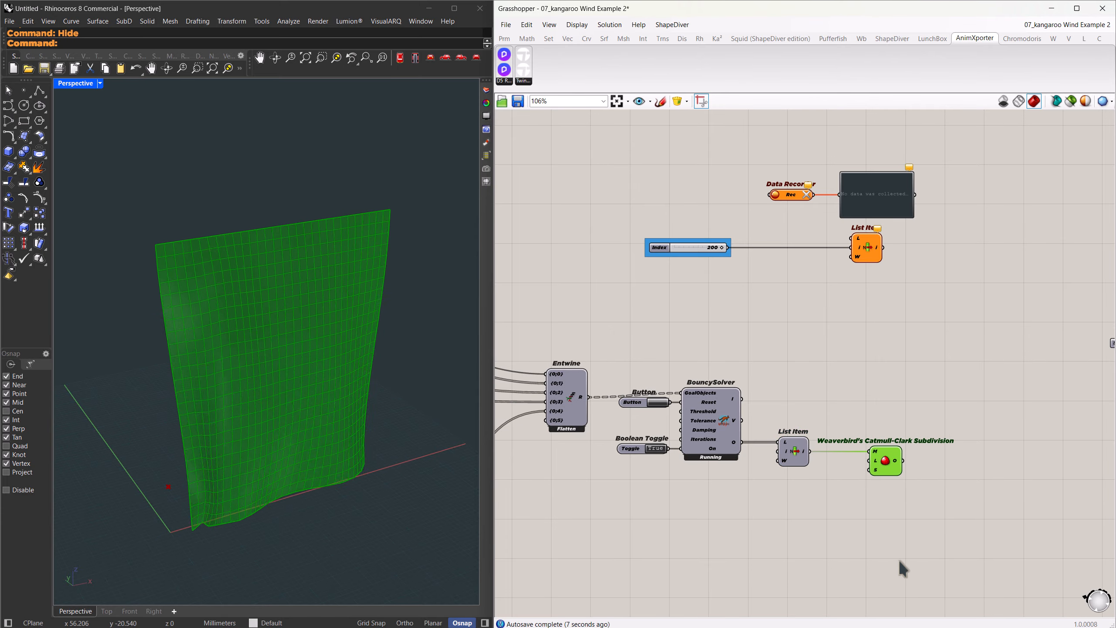
Connect the Catmull-Clark Subdivision output to the Data Recorder and clear its recorded meshes to restart the recording.
left_click_drag(865, 343, 770, 195)
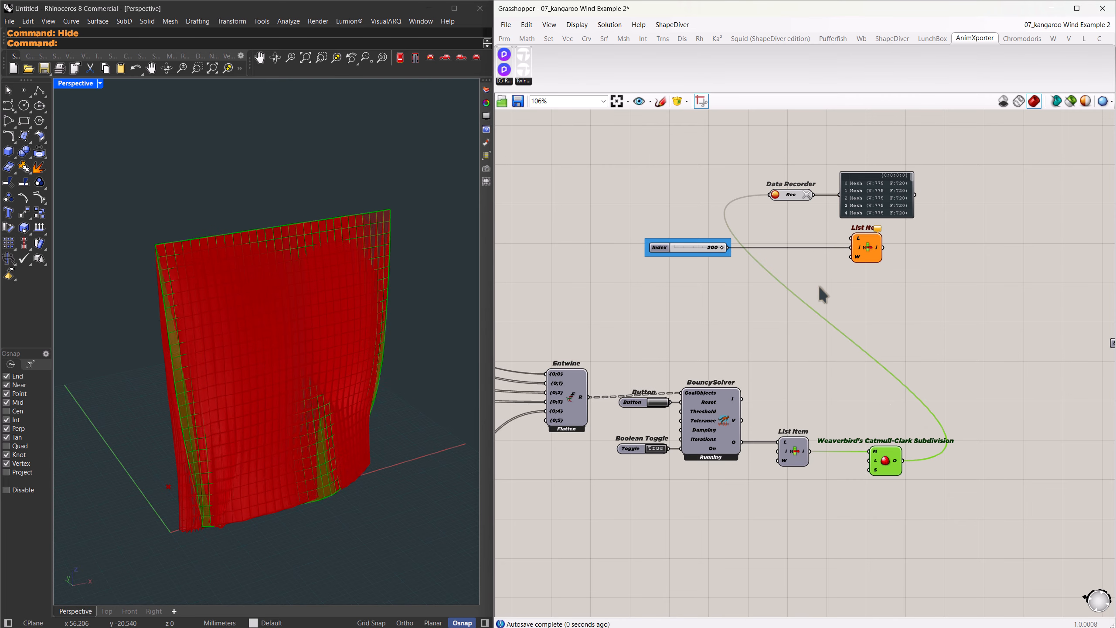
right_click_drag(311, 409, 327, 405)
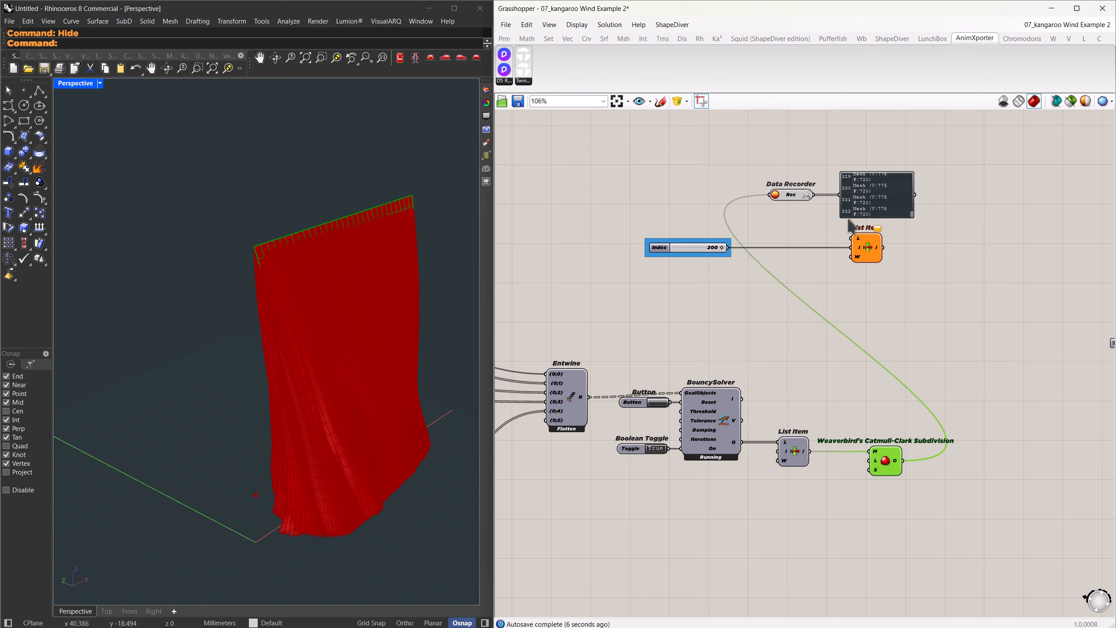
left_click(807, 195)
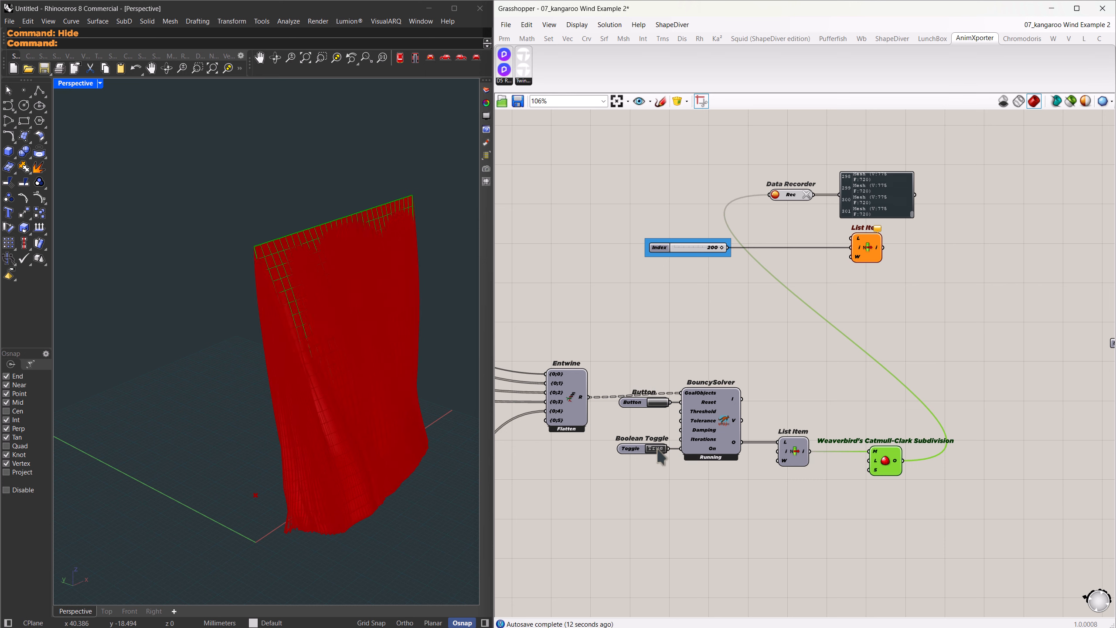
Connect the Data Recorder to the L input of the List Item beside it and hide the recorder's preview.
right_click_drag(959, 316, 837, 344)
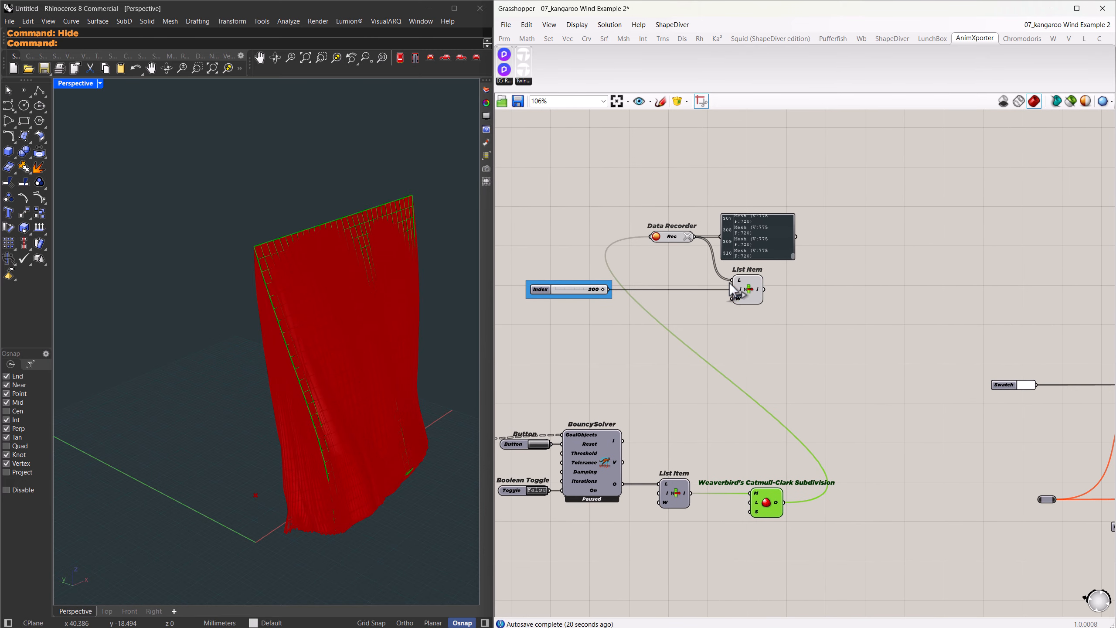
left_click_drag(732, 290, 737, 294)
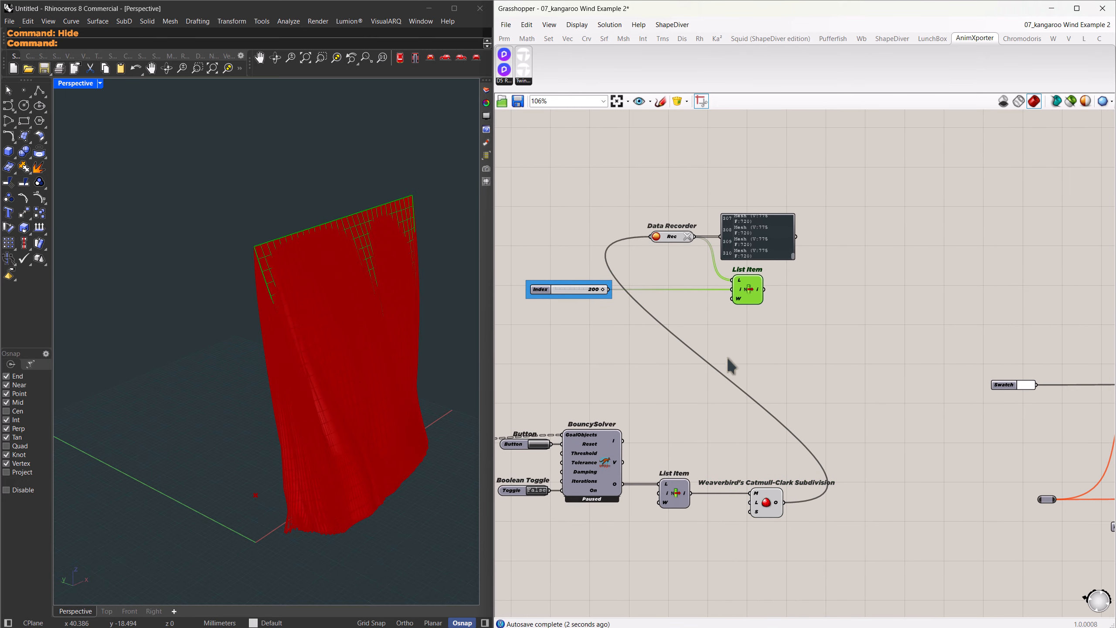
left_click_drag(697, 264, 631, 205)
middle_click(687, 177)
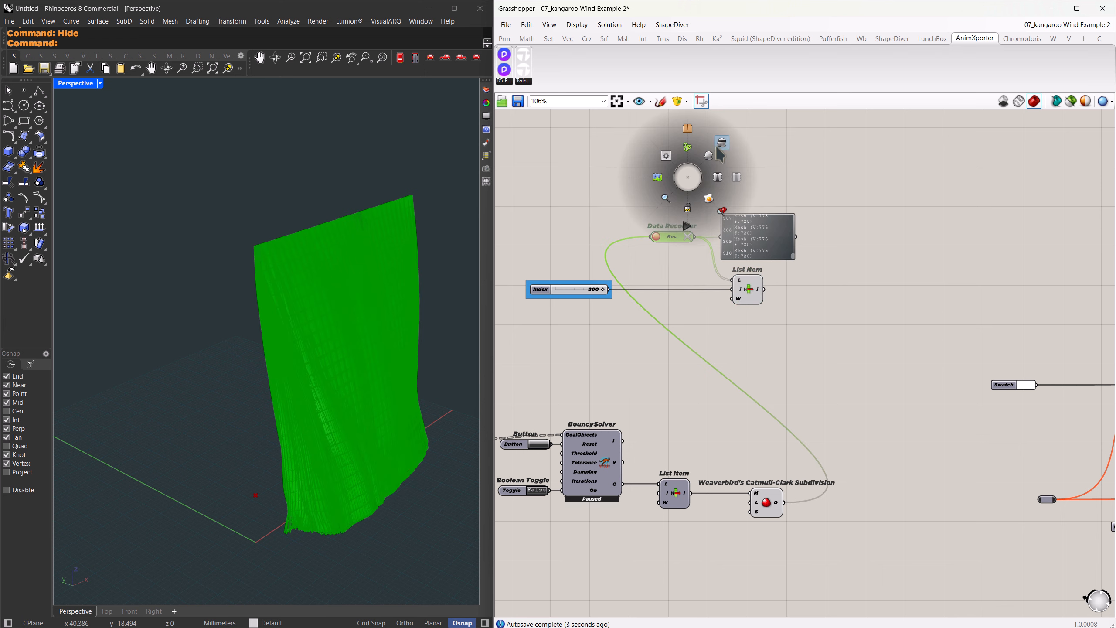
left_click(721, 143)
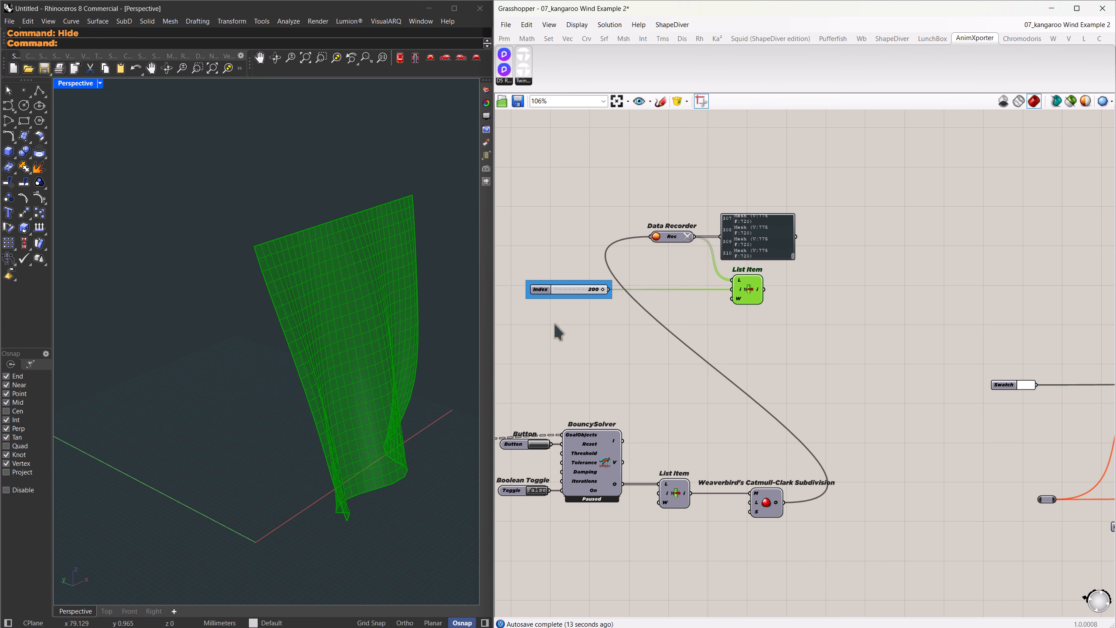
Sweep the Index slider down and back to 200 to preview the recorded cloth frames.
right_click_drag(423, 357, 485, 312)
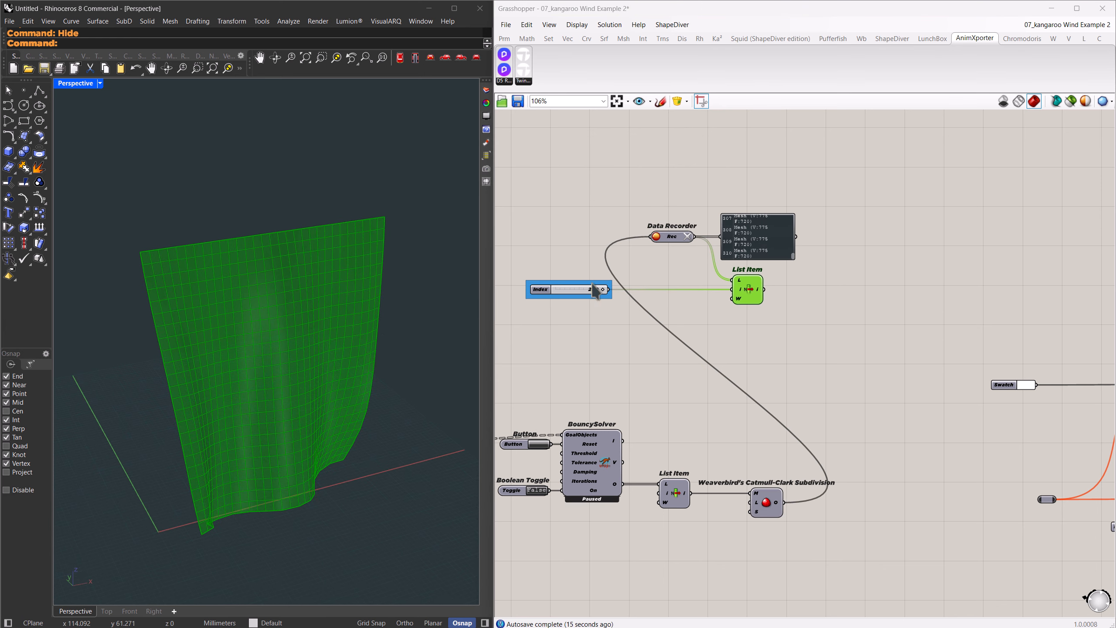
mouse_move(603, 290)
left_mouse_down()
mouse_move(554, 296)
mouse_move(619, 297)
mouse_move(582, 297)
left_mouse_up()
left_click_drag(582, 297, 613, 297)
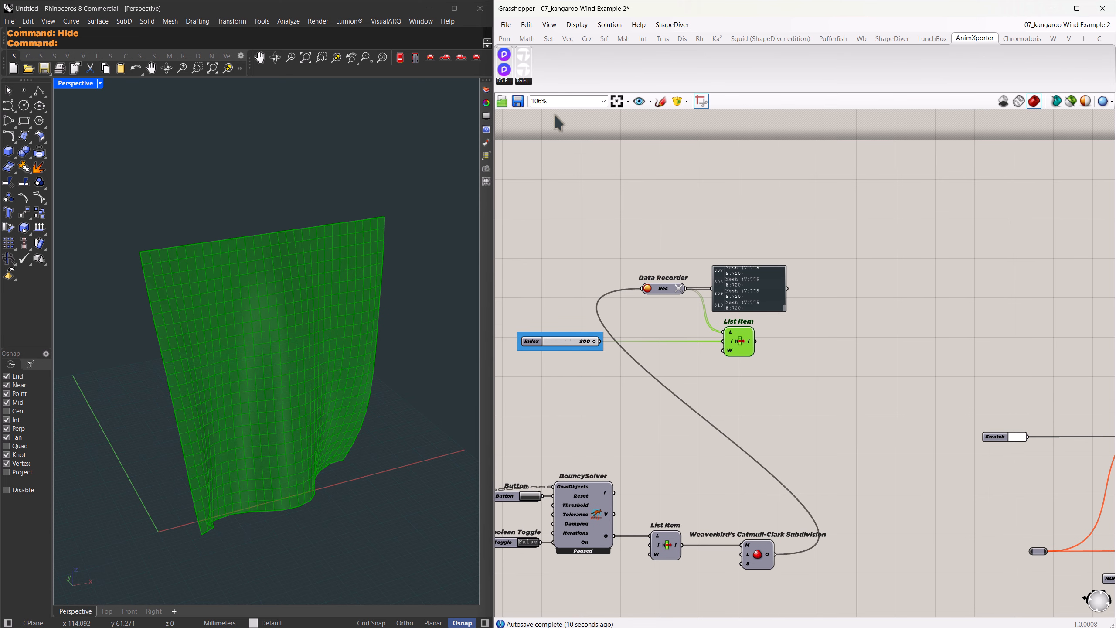
Add a D5_Exporter component with the recorder's List Item connected to its Mesh input, and set the Index slider to 0.
left_click_drag(901, 337, 900, 335)
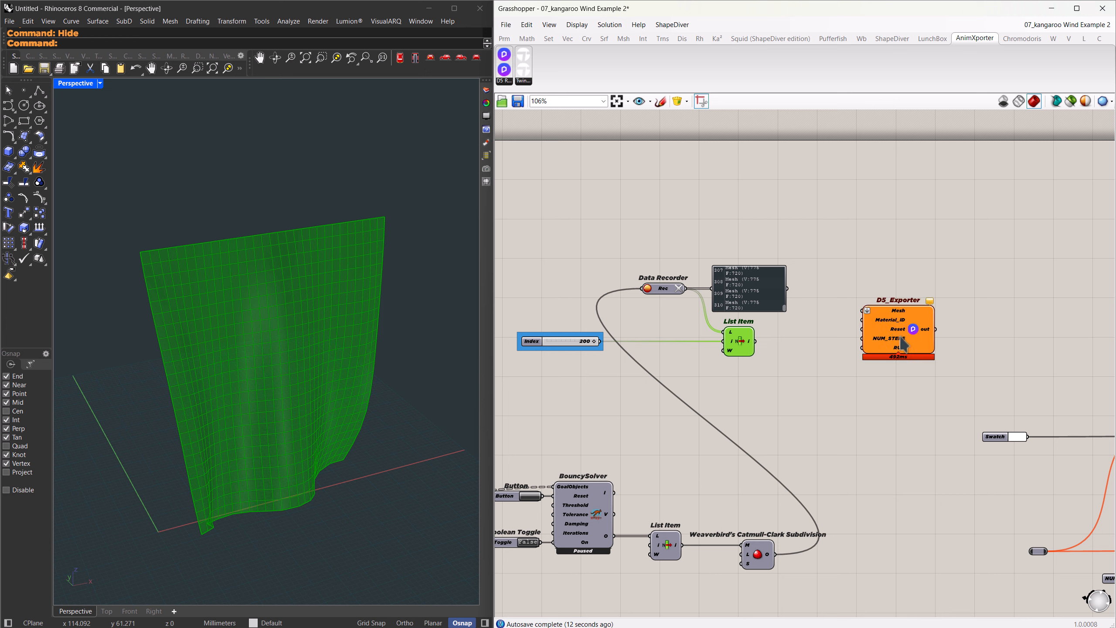
left_click_drag(755, 341, 843, 339)
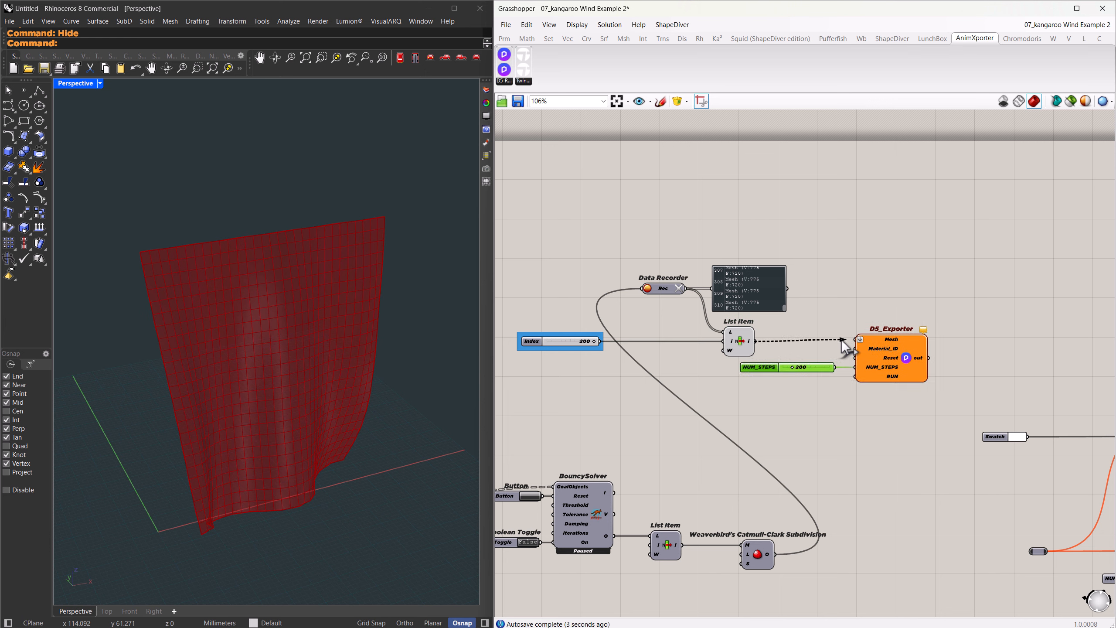
left_click_drag(590, 345, 501, 344)
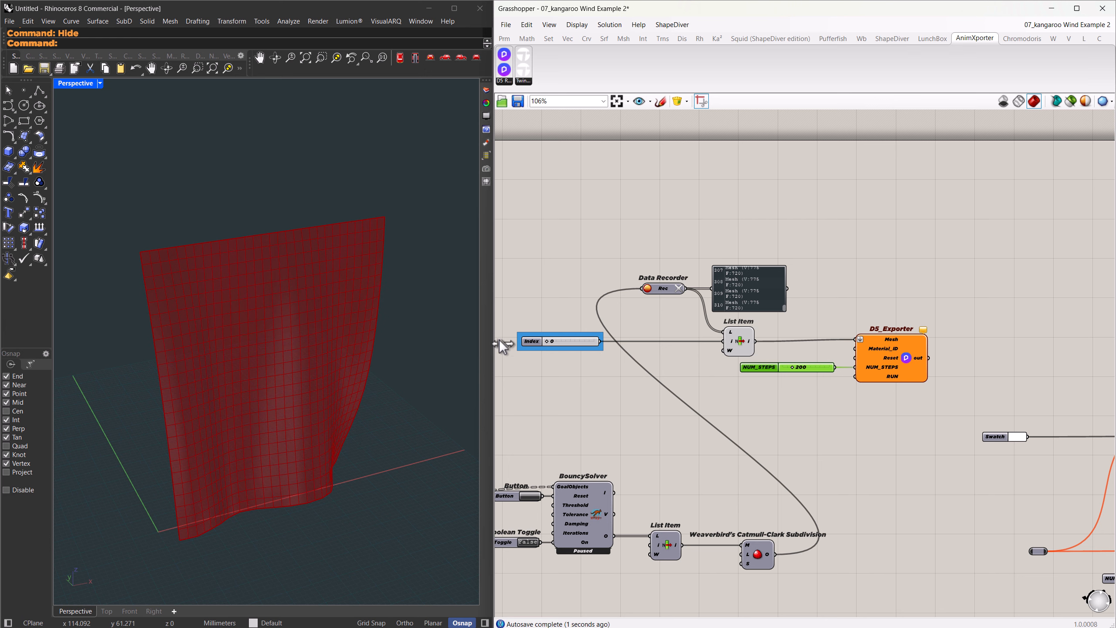
Add an enlarged panel above the D5_Exporter and connect the exporter's out output to it.
double_click(1020, 338)
type("//")
key("Return")
left_click_drag(929, 358, 982, 338)
left_click_drag(1020, 350, 1079, 267)
left_click(878, 323)
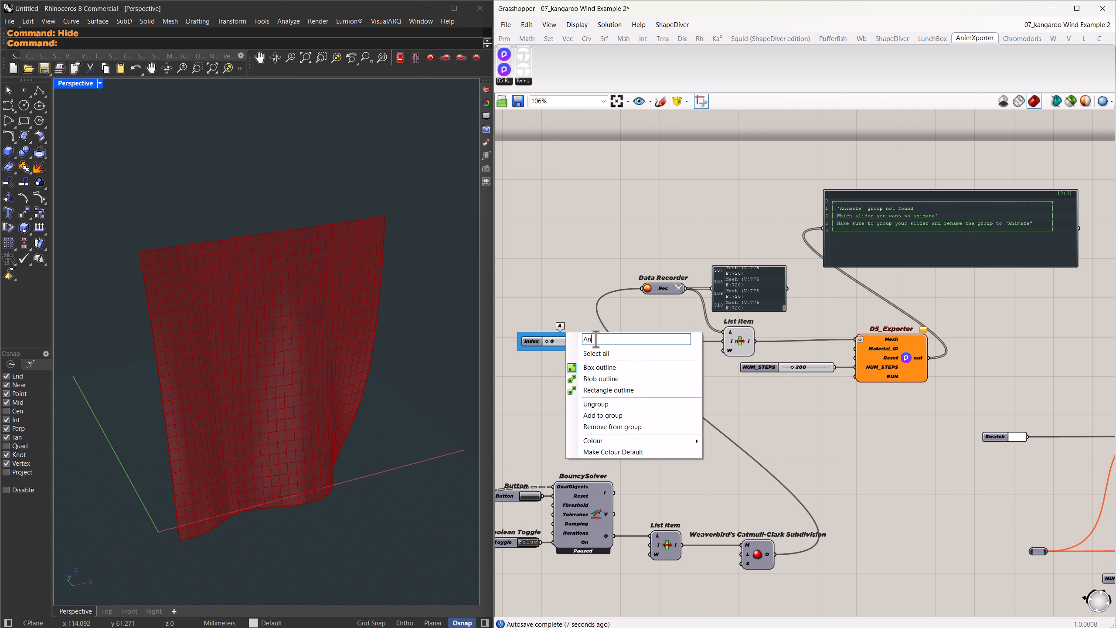
Name the group around the Index slider Animate and connect the Boolean Toggle to the D5_Exporter's RUN input.
type("te")
key("Return")
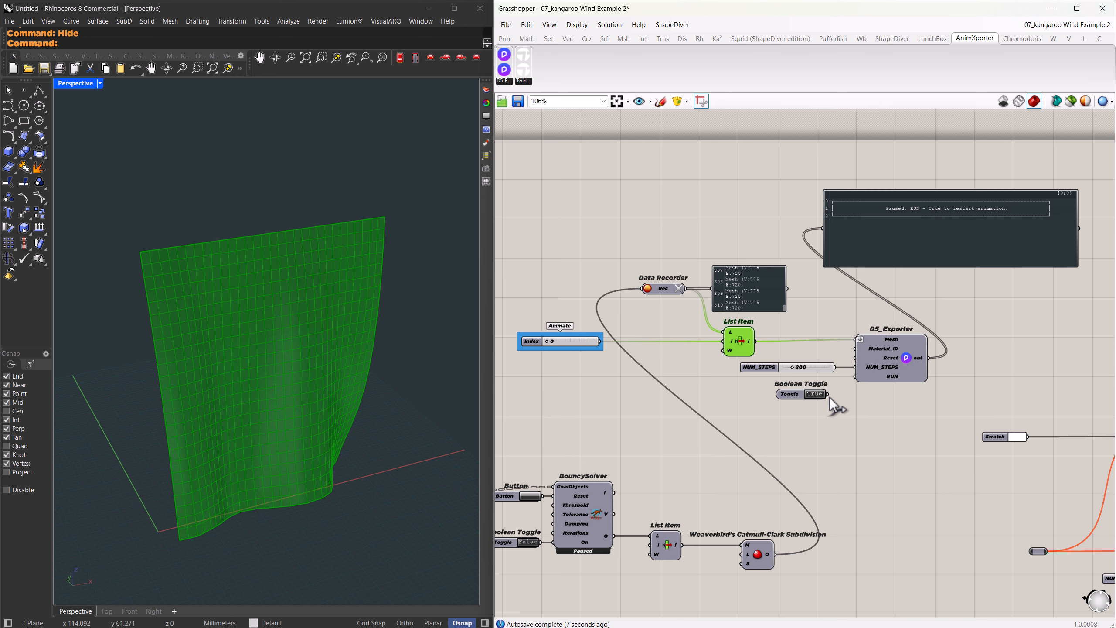
left_click_drag(856, 375, 857, 377)
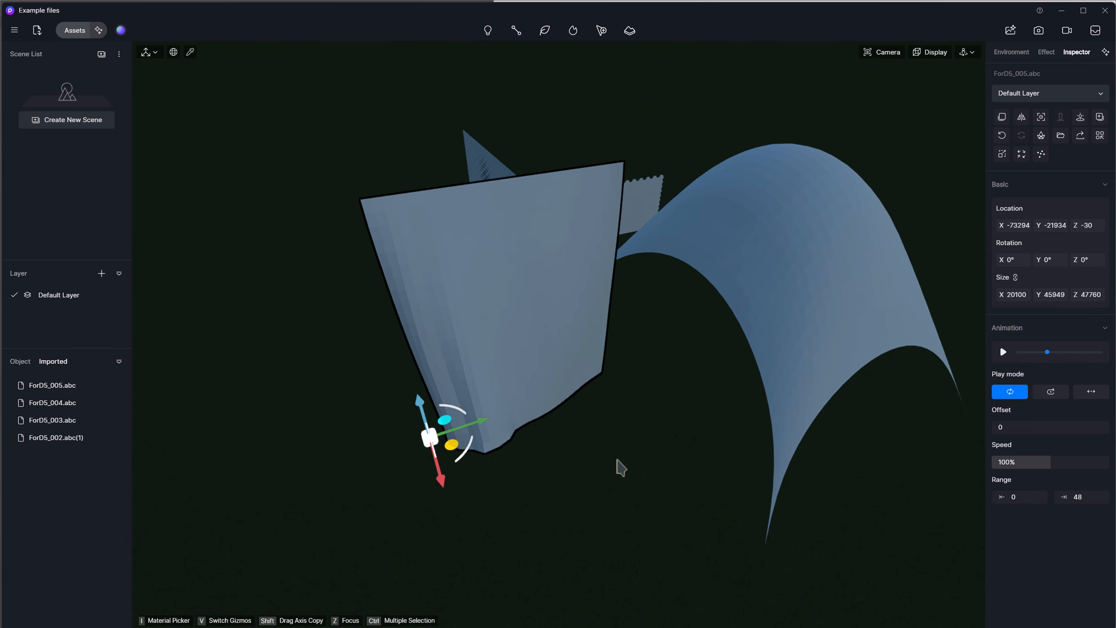
Switch to D5 Render, import the Alembic file ForD5_006.abc and place it in front of the existing models.
left_click(620, 465)
left_click(37, 31)
left_click(450, 298)
left_click(795, 574)
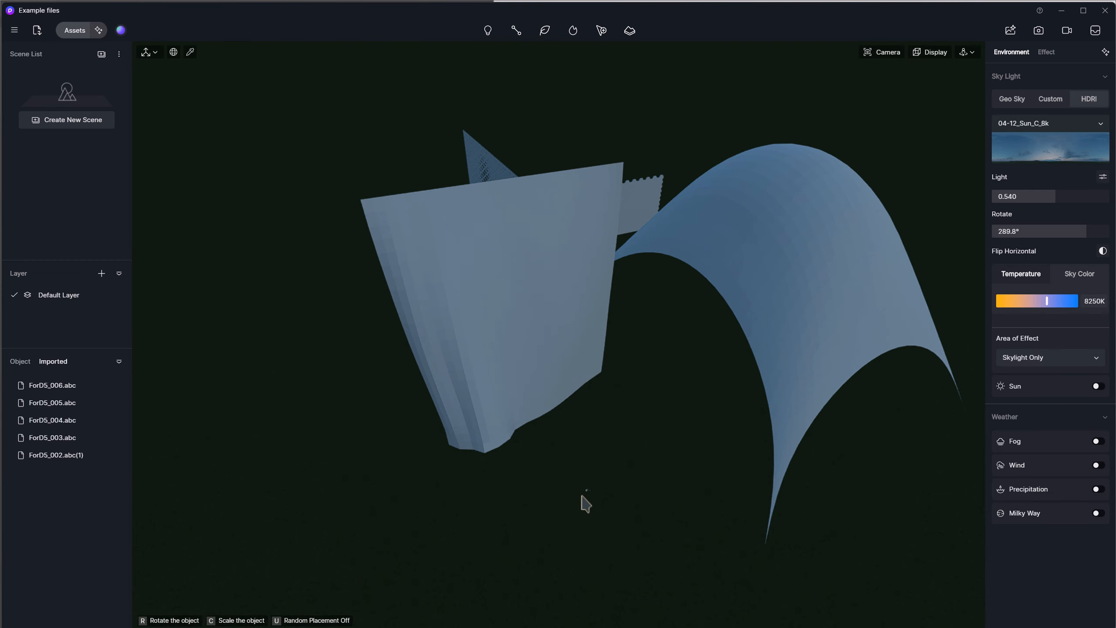
left_click(595, 509)
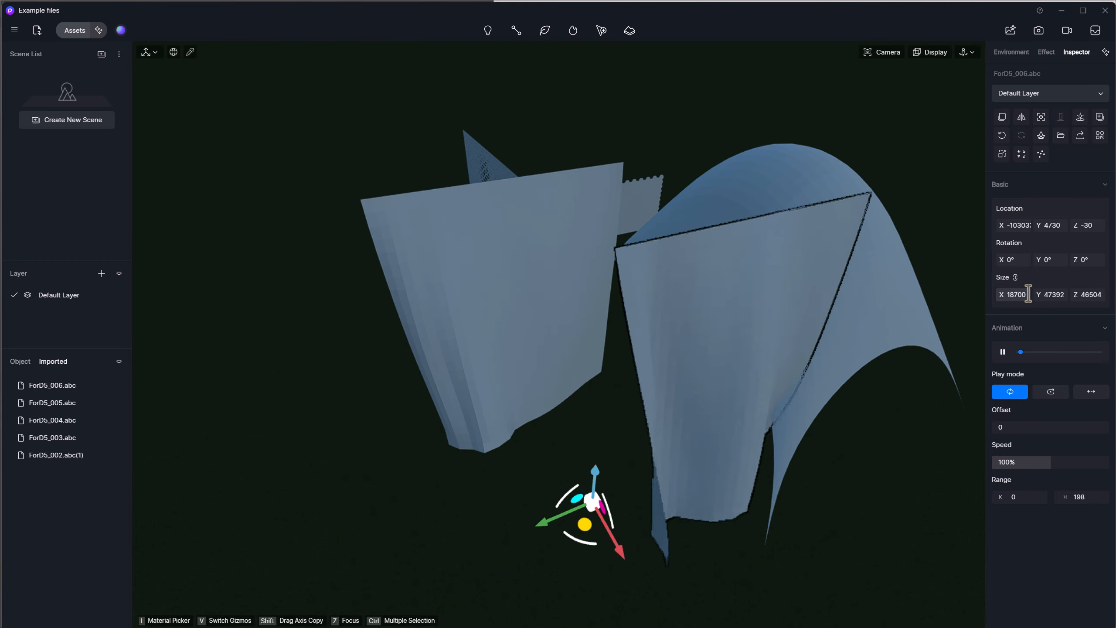
Move the ForD5_006.abc cloth along the Y axis to about -17723, clear of the arched shell, and deselect it.
right_click_drag(548, 471, 533, 448)
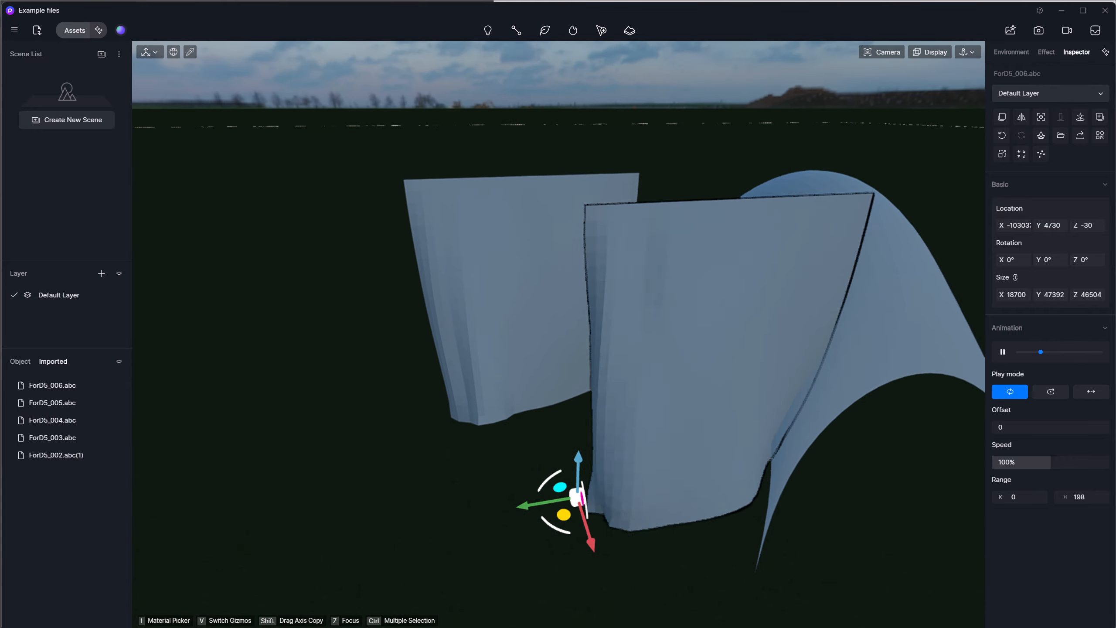
left_click_drag(527, 512, 246, 513)
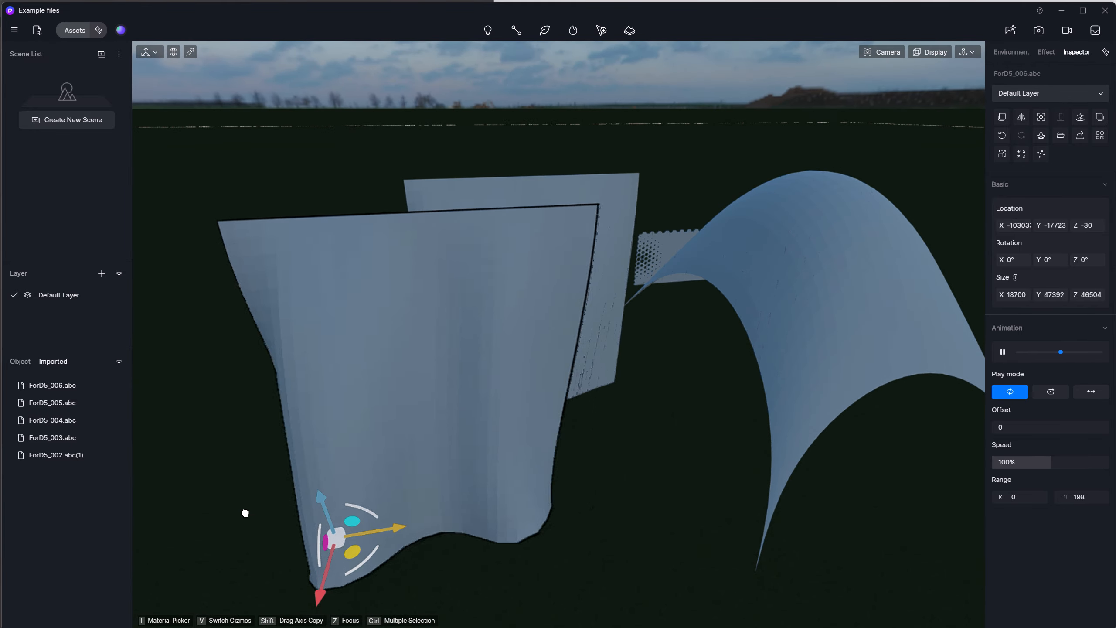
left_click(576, 520)
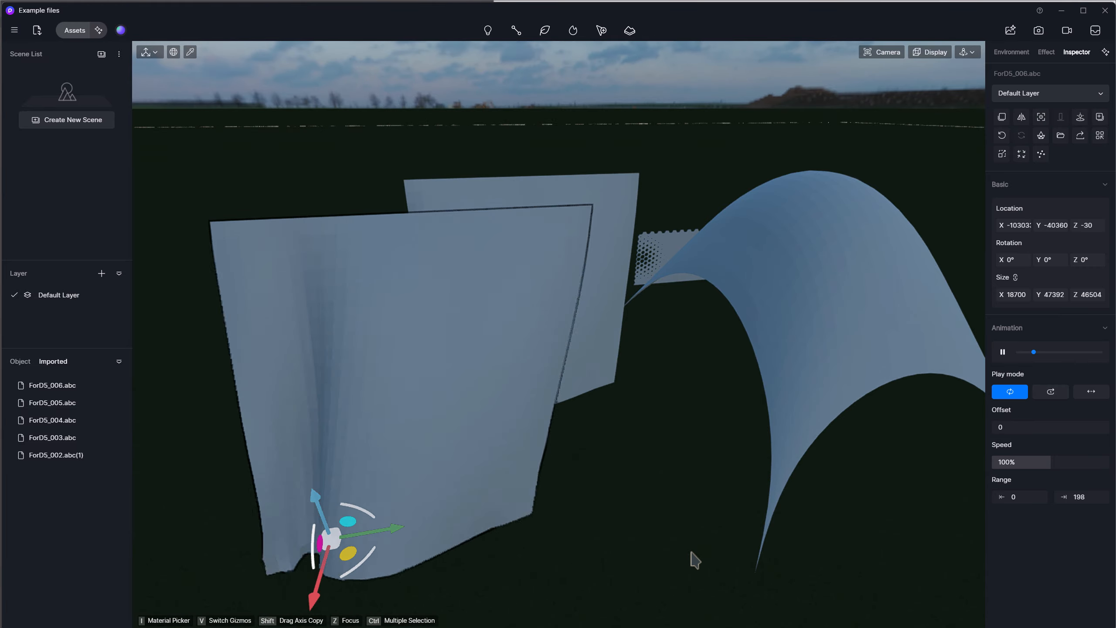
key("z")
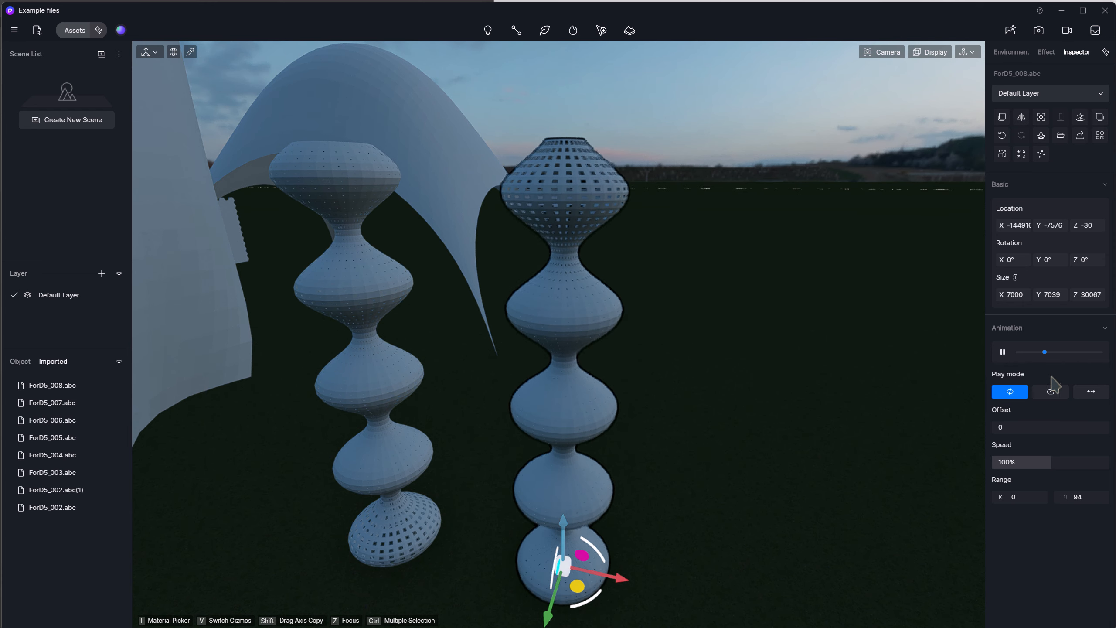
Set the ForD5_008.abc column's animation to back-and-forth playback and compare it with the ForD5_007.abc column.
left_click(1090, 392)
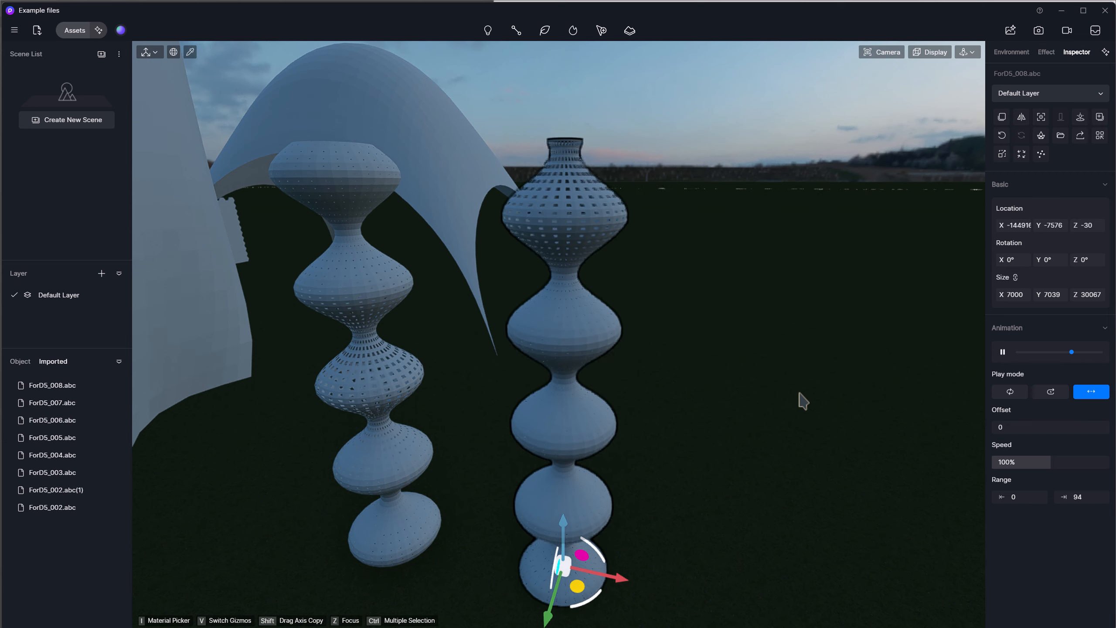
left_click(360, 304)
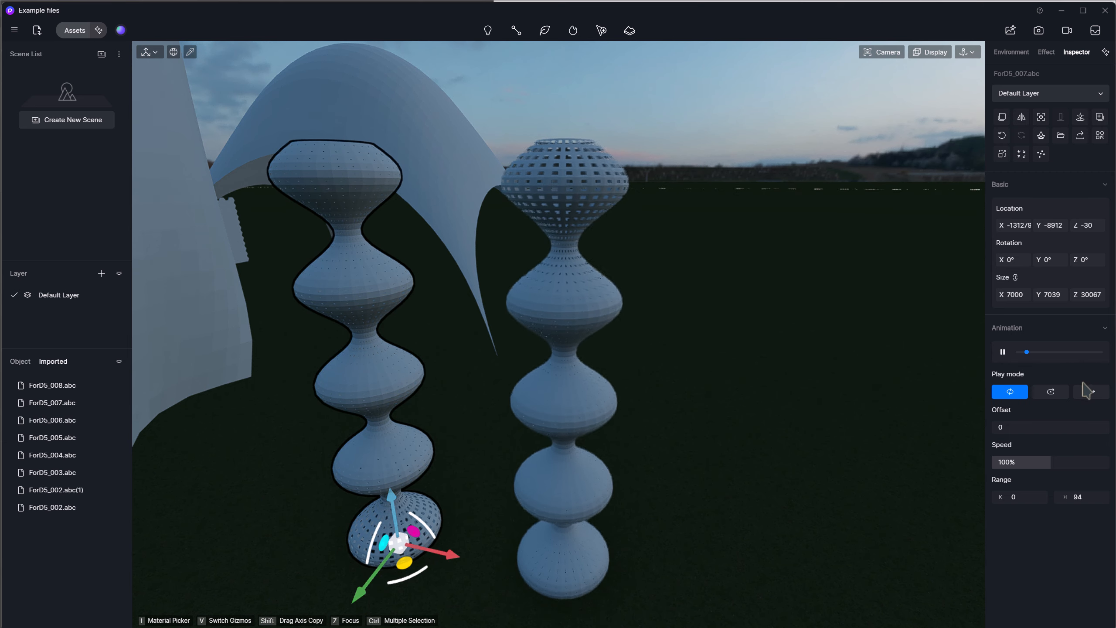
left_click(878, 387)
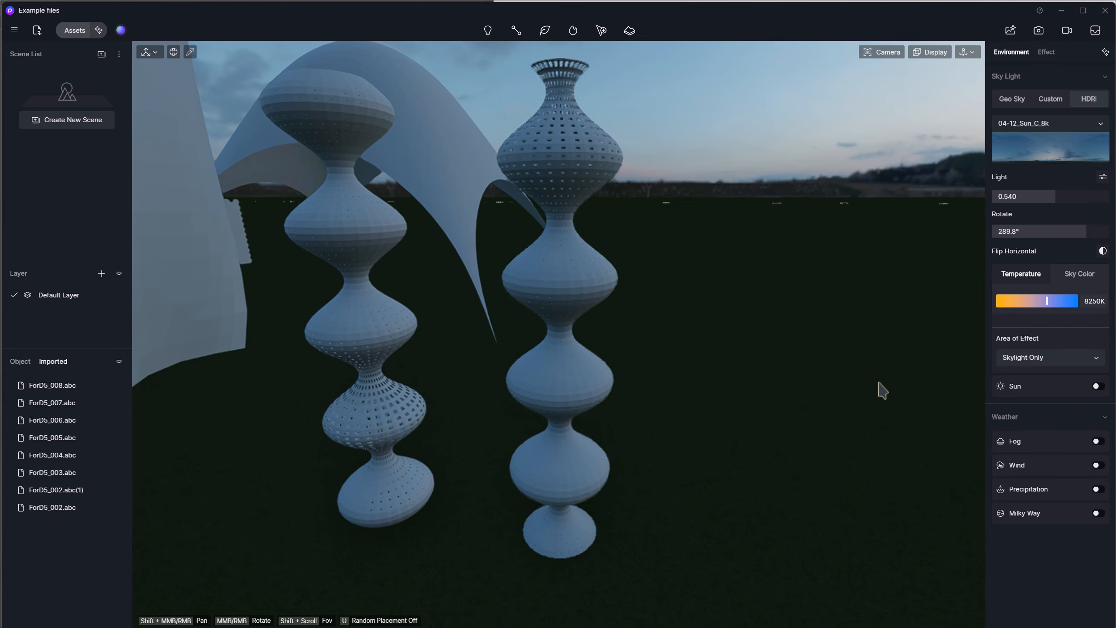
scroll(878, 382, "up", 5)
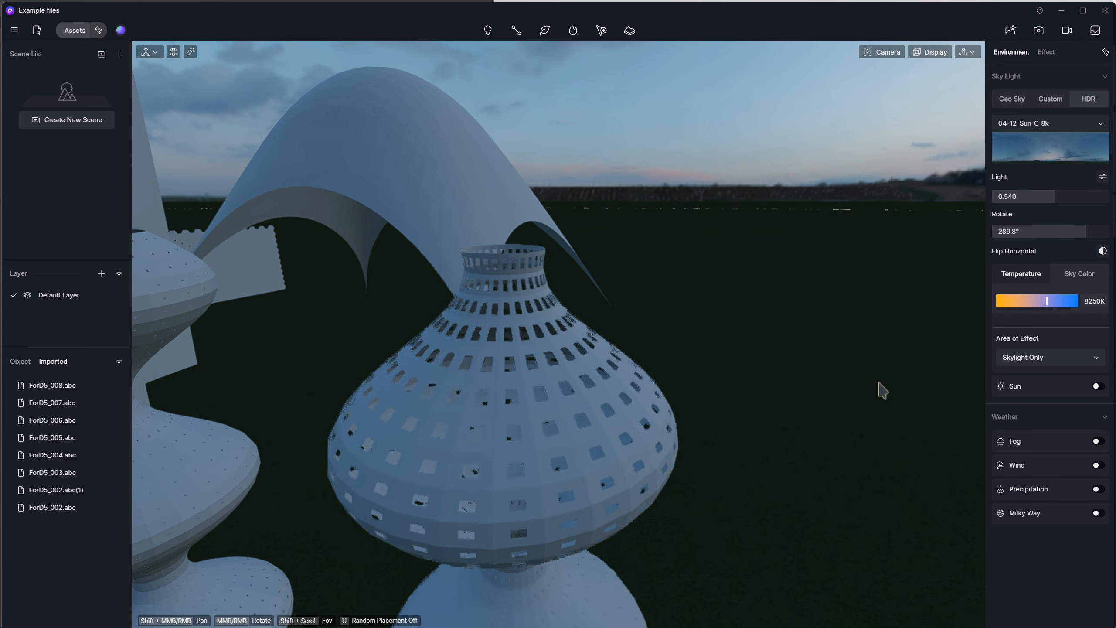